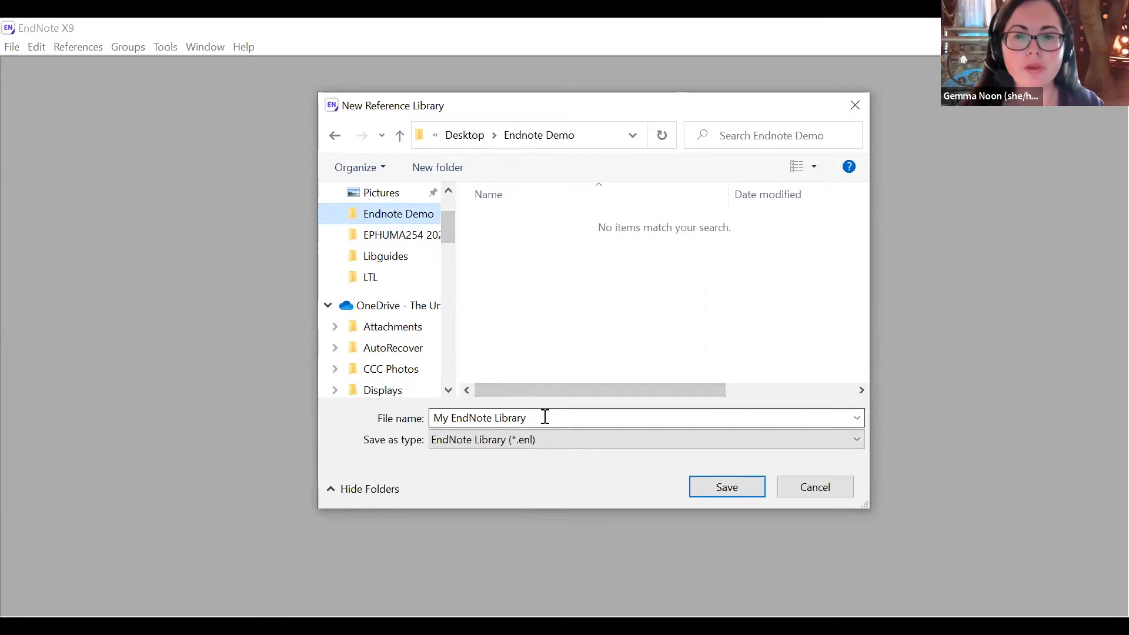
- Save the new reference library as "Practice" in the Endnote Demo folder and maximize its window
{"action": "triple_click", "coordinate": [546, 418]}
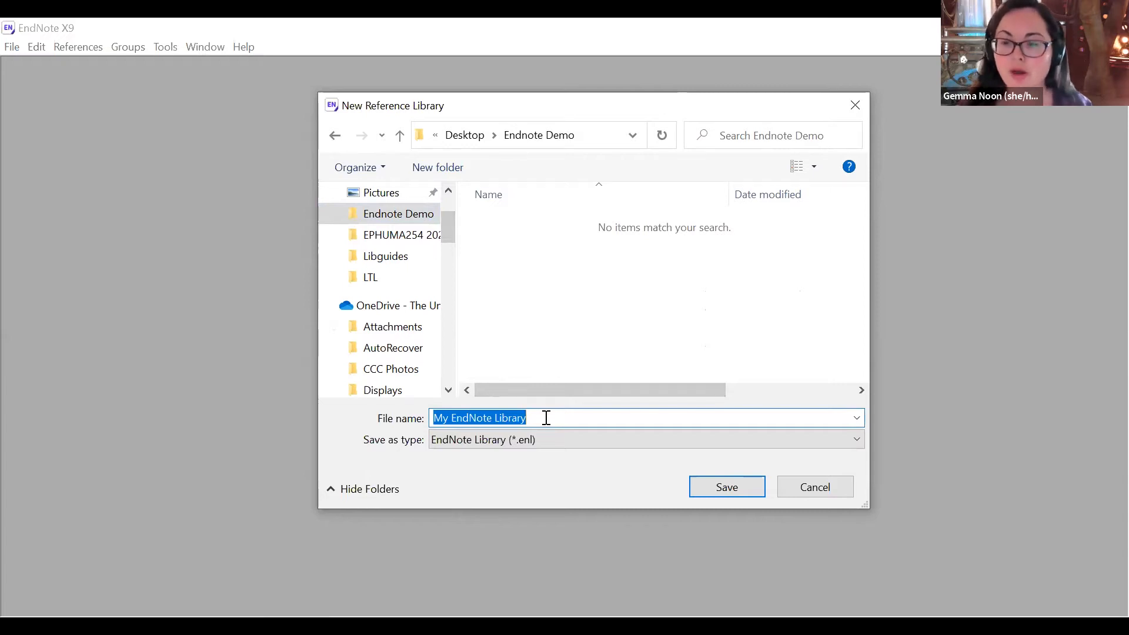
{"action": "key", "text": "BackSpace"}
{"action": "type", "text": "Practice"}
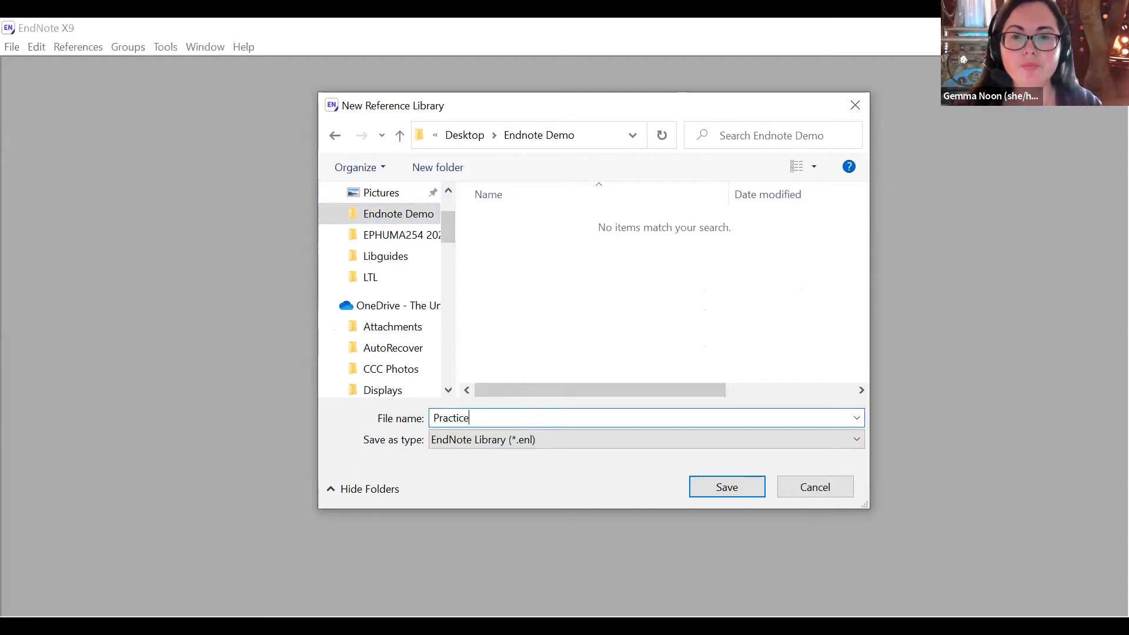
{"action": "left_click", "coordinate": [729, 488]}
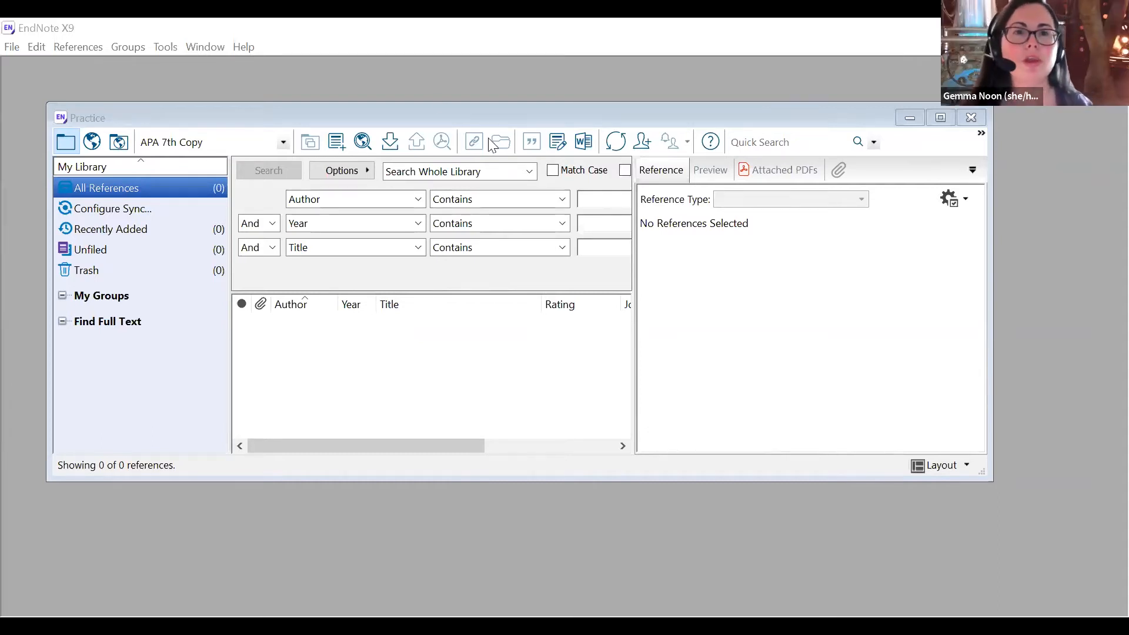
{"action": "key", "text": "alt+Tab"}
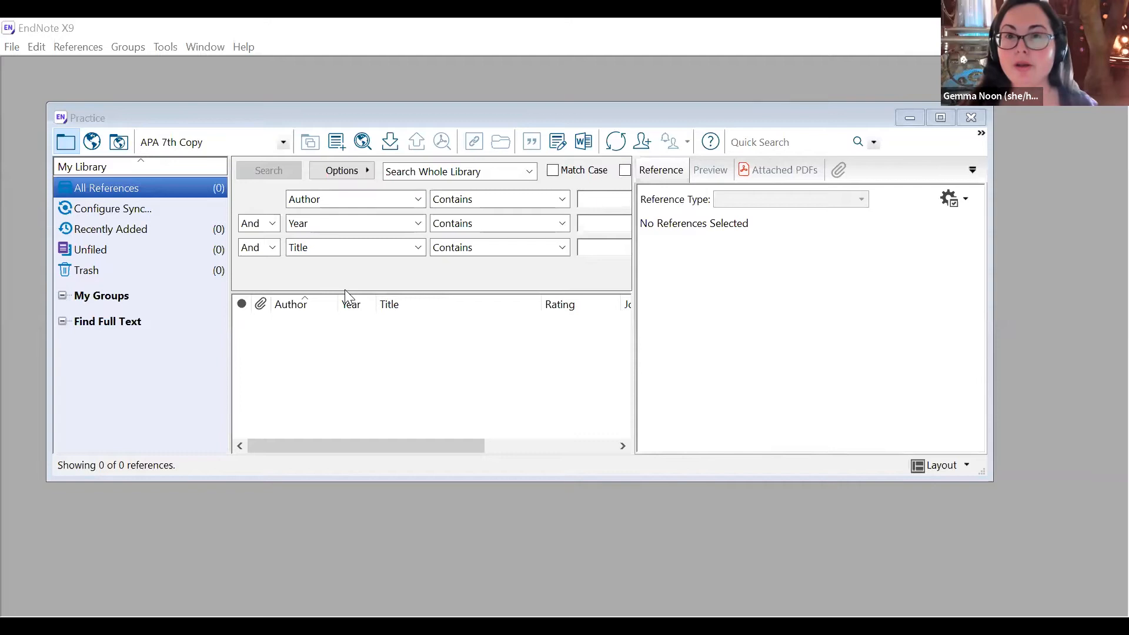
{"action": "left_click", "coordinate": [943, 119]}
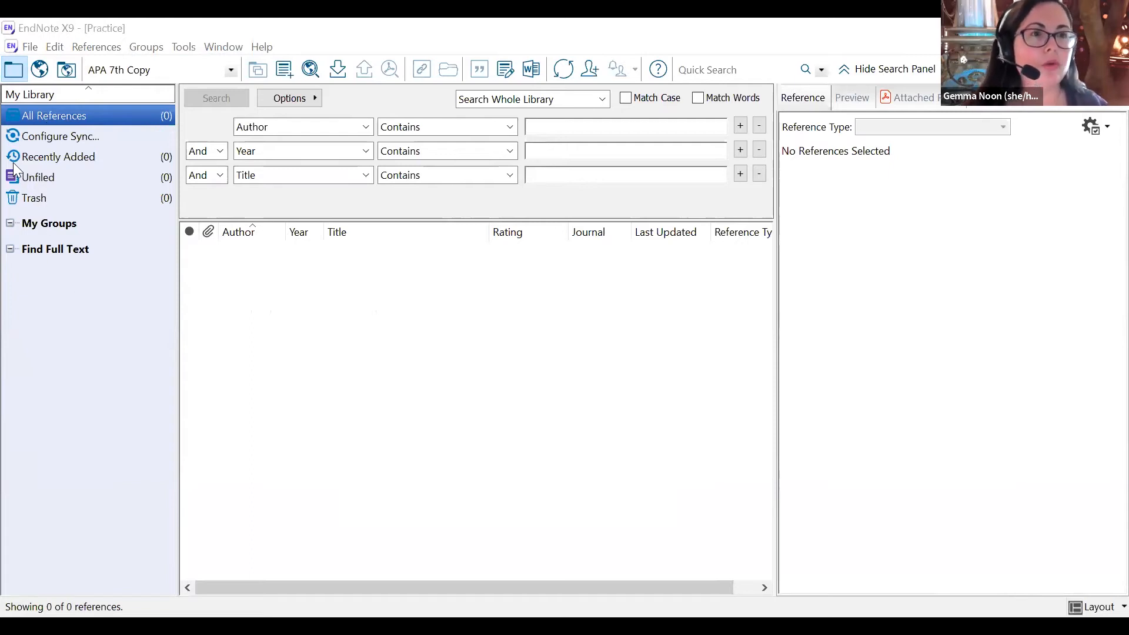
- Show the library in Online Search Mode and browse the full list of available connections around U Newcastle
{"action": "left_click", "coordinate": [37, 73]}
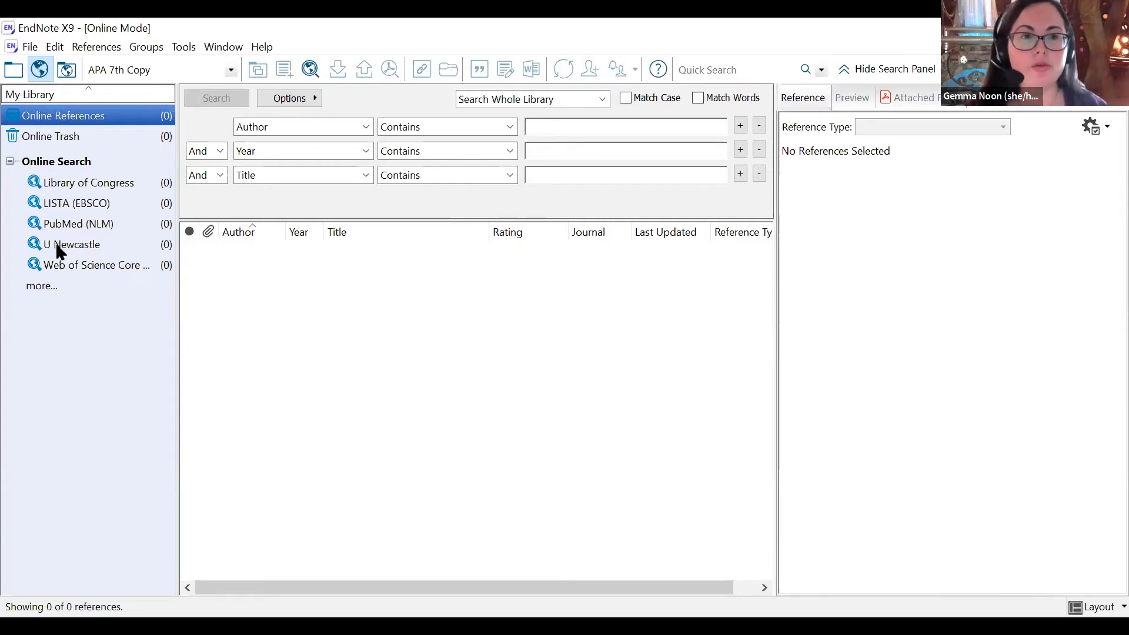
{"action": "left_click", "coordinate": [33, 287]}
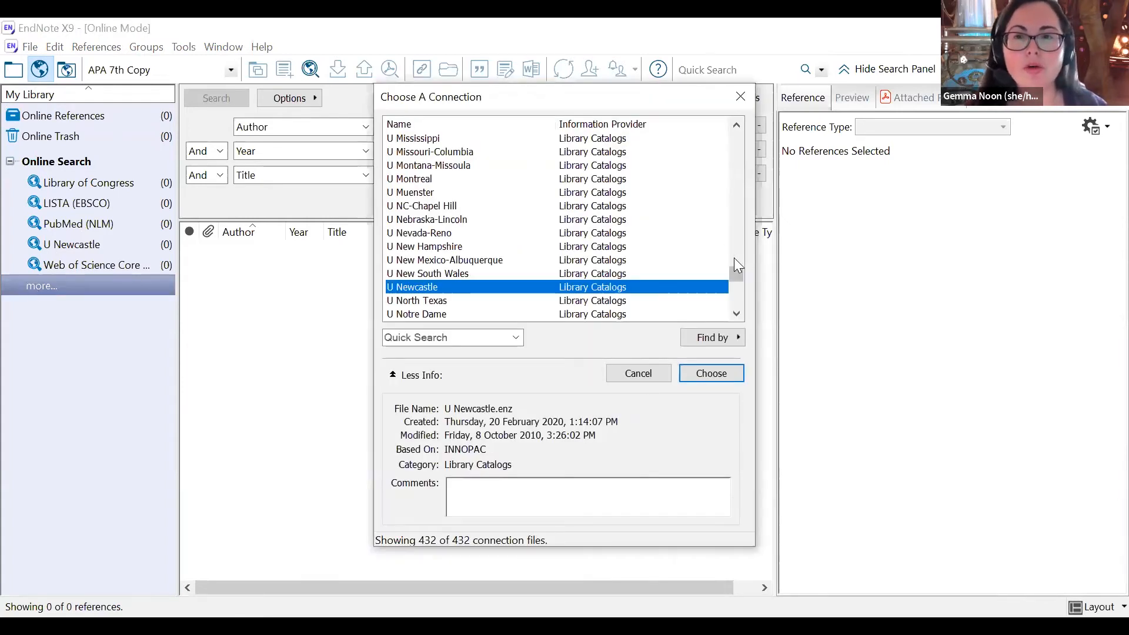
{"action": "left_click_drag", "start_coordinate": [735, 277], "coordinate": [736, 277]}
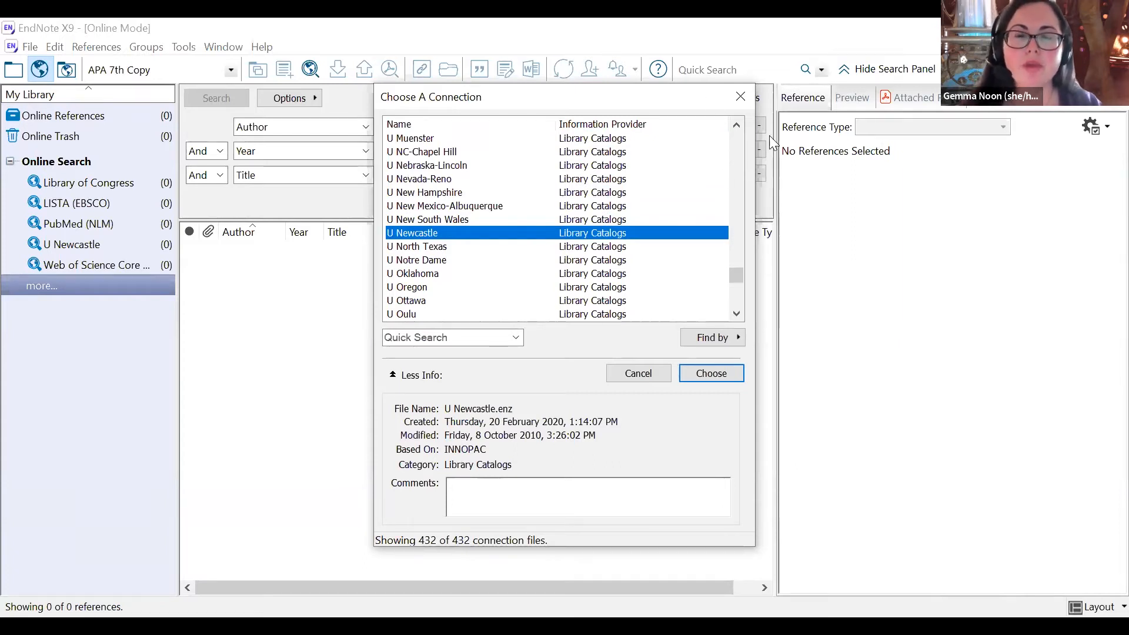
{"action": "left_click", "coordinate": [740, 97]}
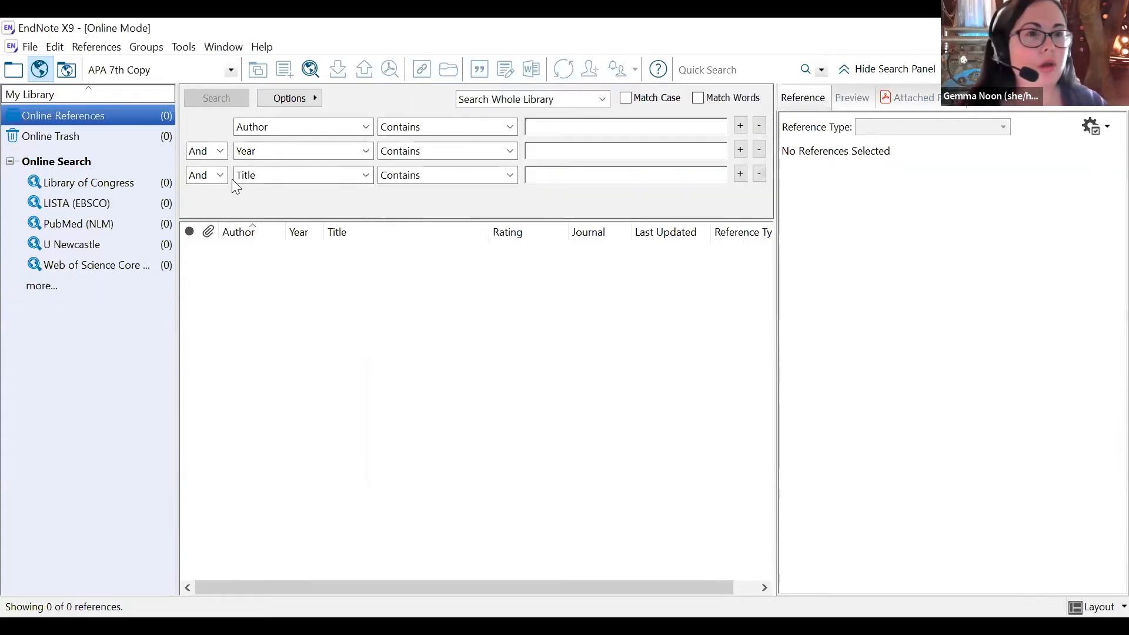
- Compare the integrated and online library modes, ending in Local Library Mode
{"action": "left_click", "coordinate": [68, 71]}
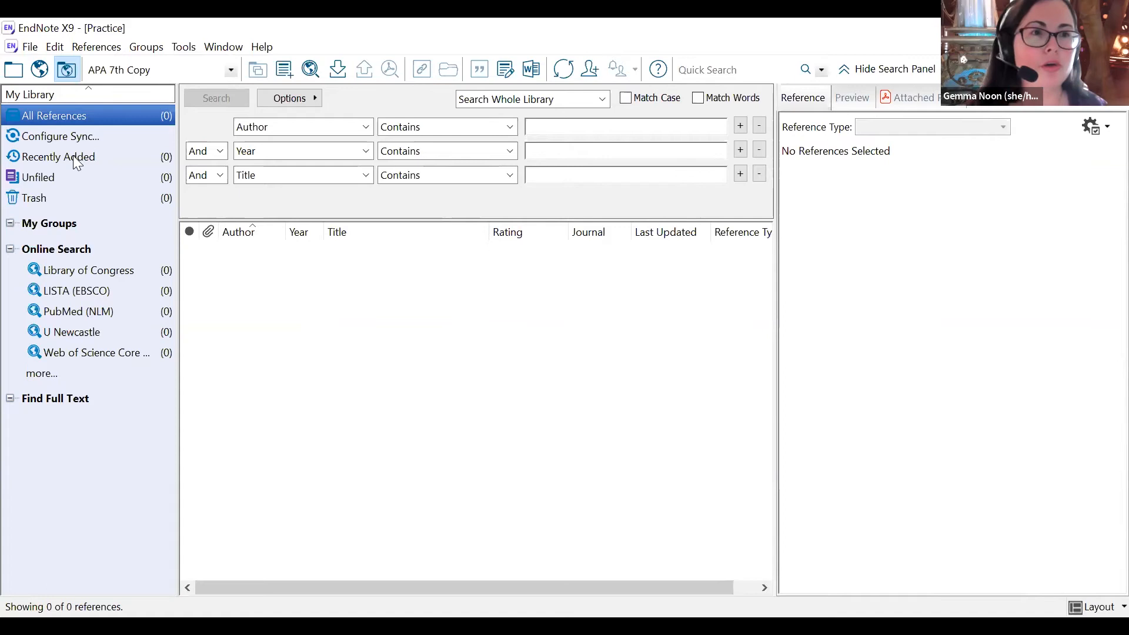
{"action": "left_click", "coordinate": [39, 71]}
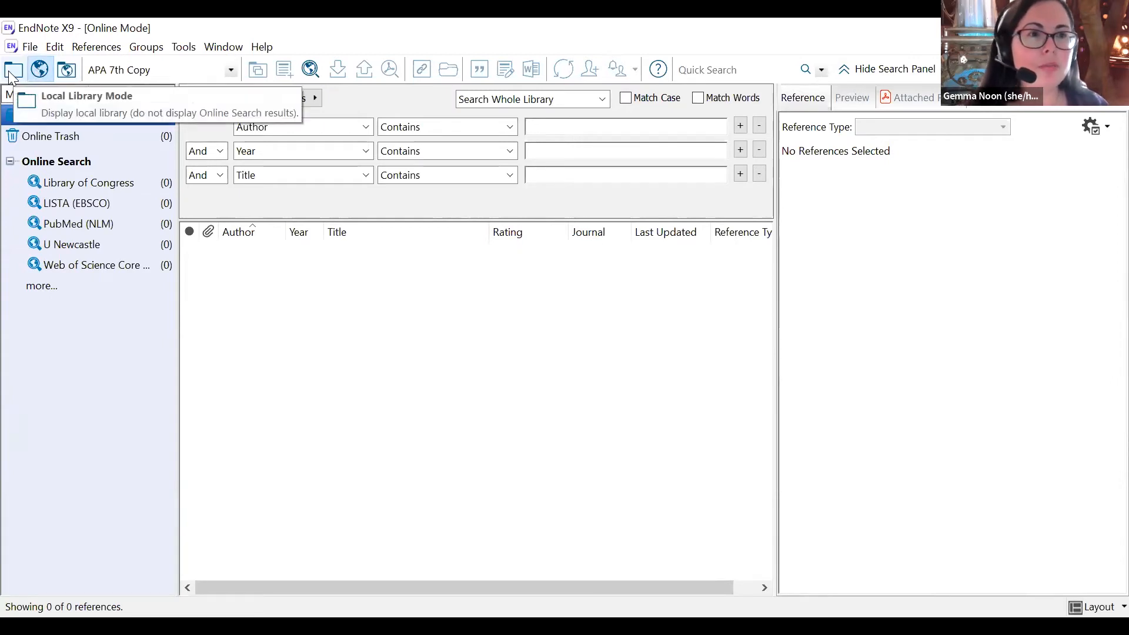
{"action": "left_click", "coordinate": [12, 71]}
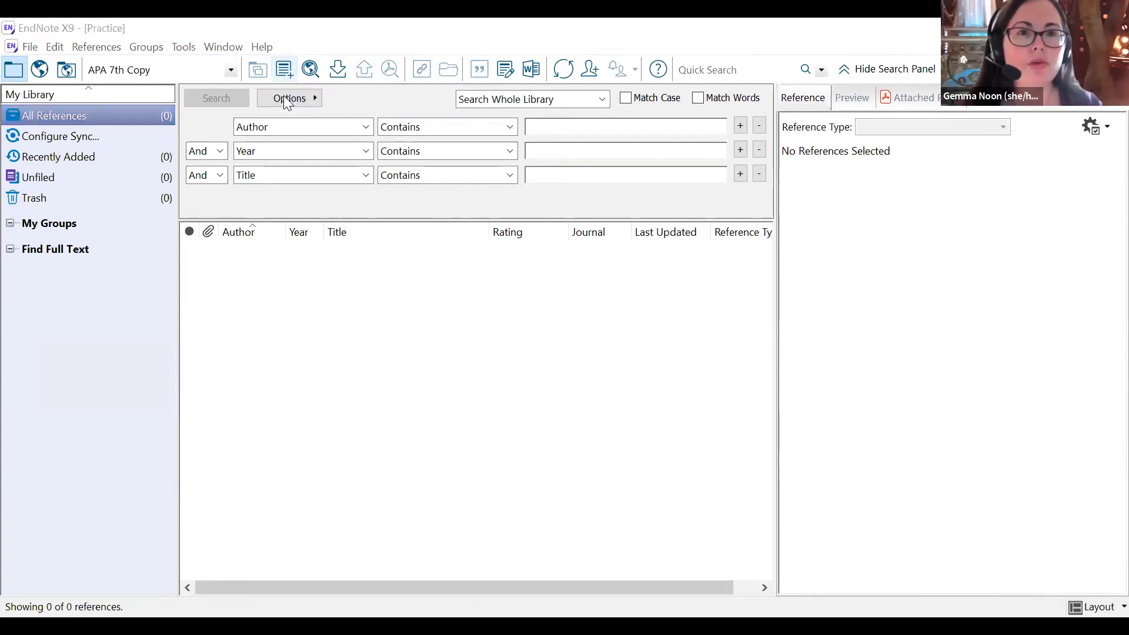
- Open a blank Journal Article reference and go through its Year, Title, Journal, Volume, Issue and Pages fields
{"action": "left_click", "coordinate": [284, 70]}
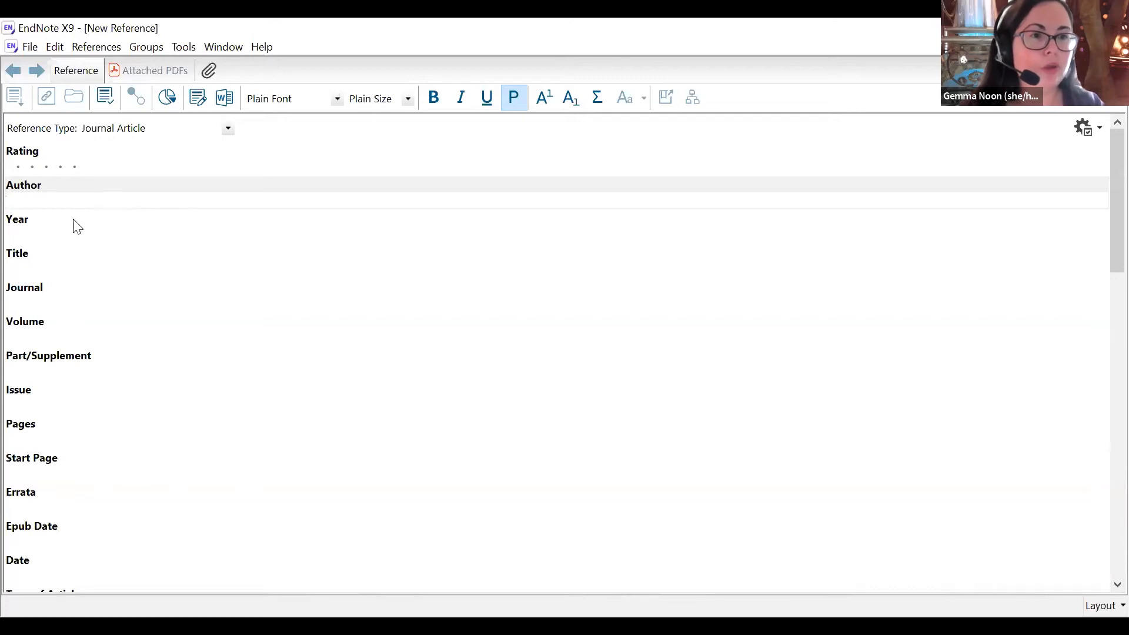
{"action": "left_click", "coordinate": [50, 234]}
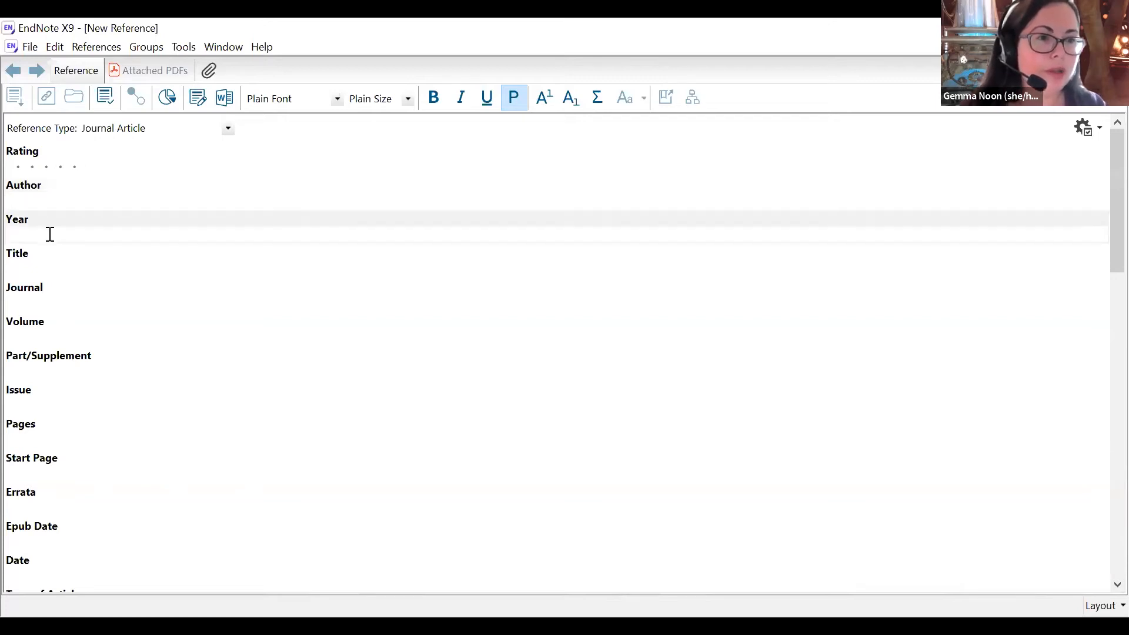
{"action": "left_click", "coordinate": [29, 269]}
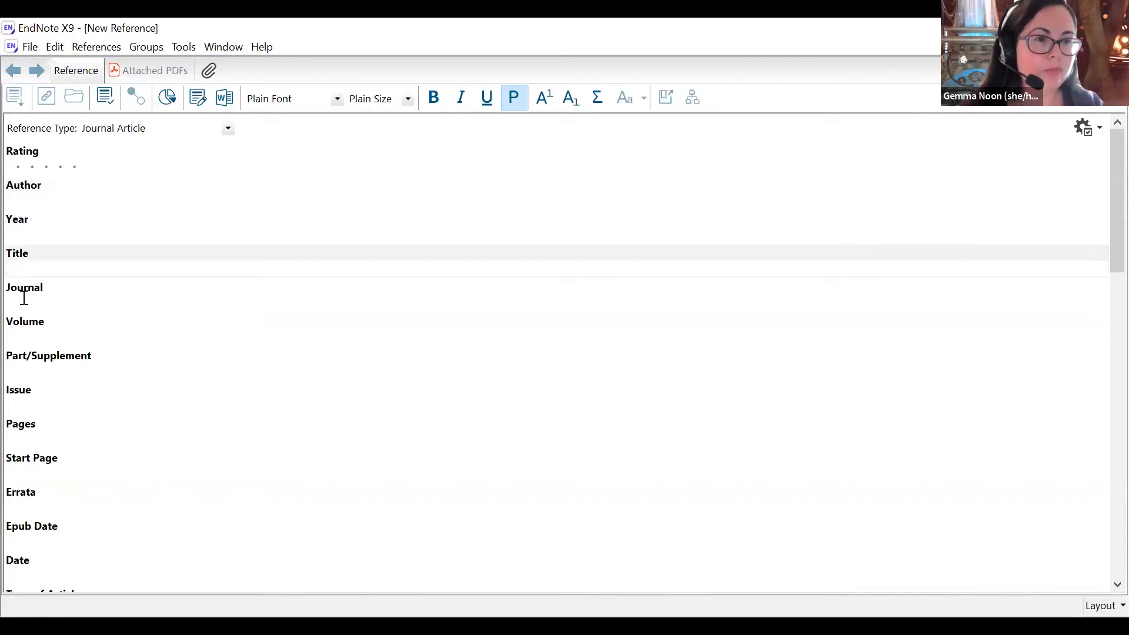
{"action": "left_click", "coordinate": [23, 298]}
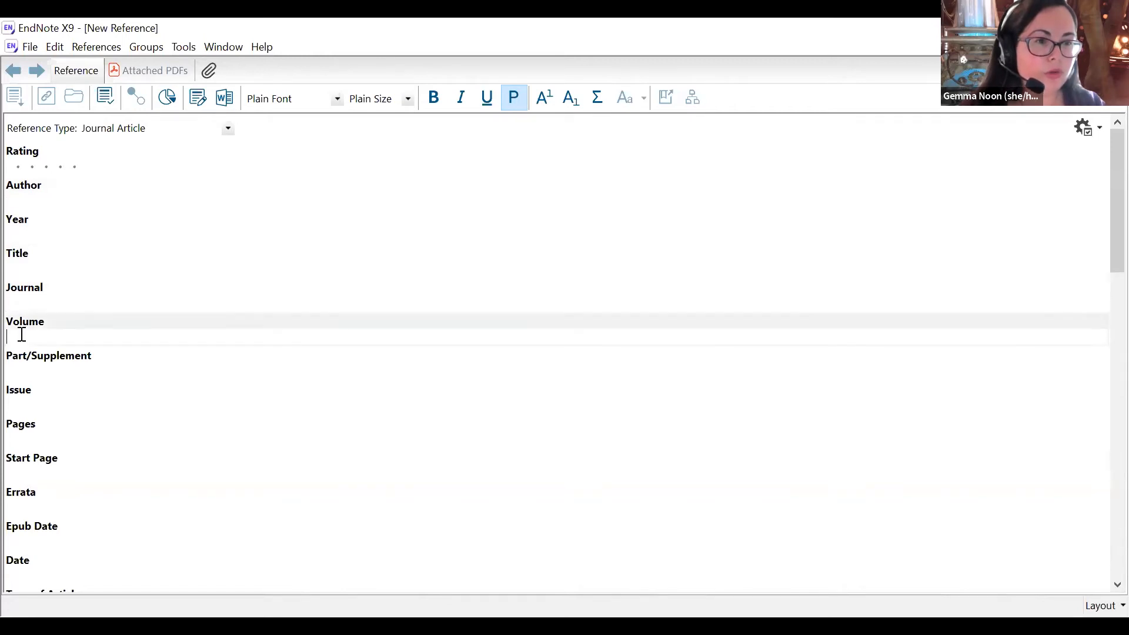
{"action": "left_click", "coordinate": [21, 403]}
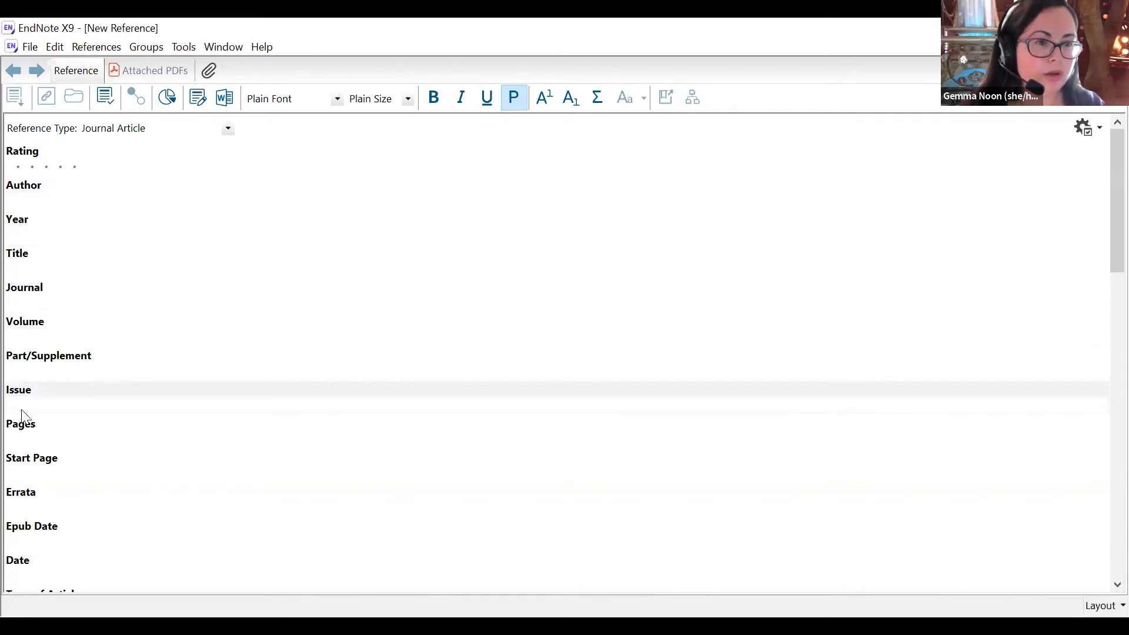
{"action": "left_click", "coordinate": [27, 435]}
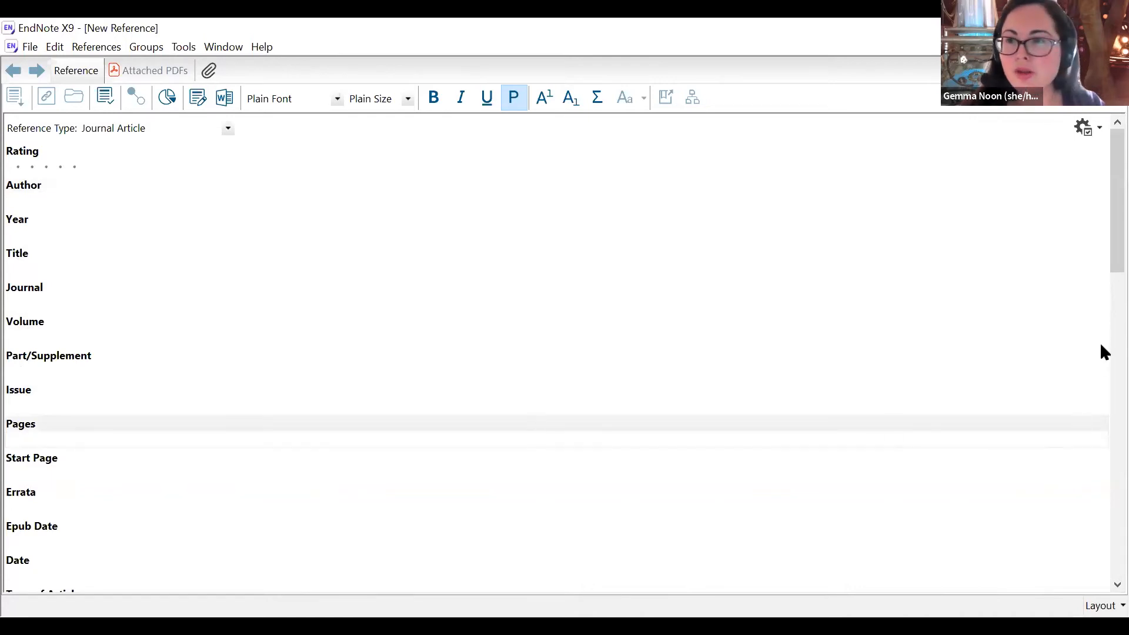
- Examine the remaining reference fields, including DOI and Notes, return to Author and close the blank reference
{"action": "scroll", "coordinate": [1100, 265], "scroll_direction": "down", "scroll_amount": 1}
{"action": "scroll", "coordinate": [1101, 317], "scroll_direction": "down", "scroll_amount": 5}
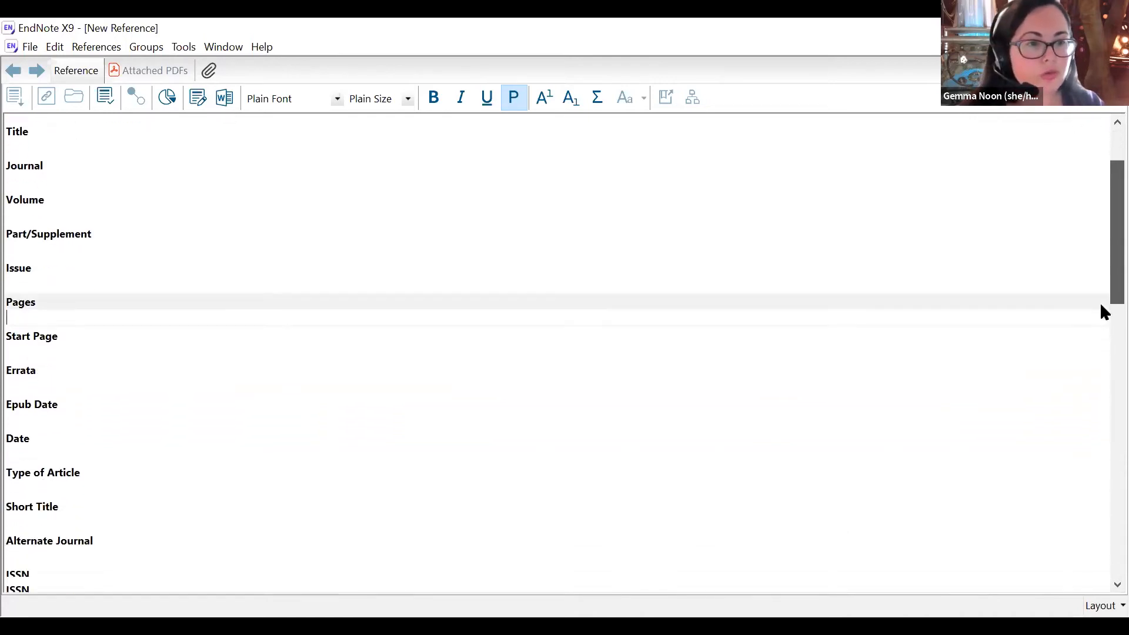
{"action": "left_click_drag", "start_coordinate": [1102, 360], "coordinate": [1101, 391]}
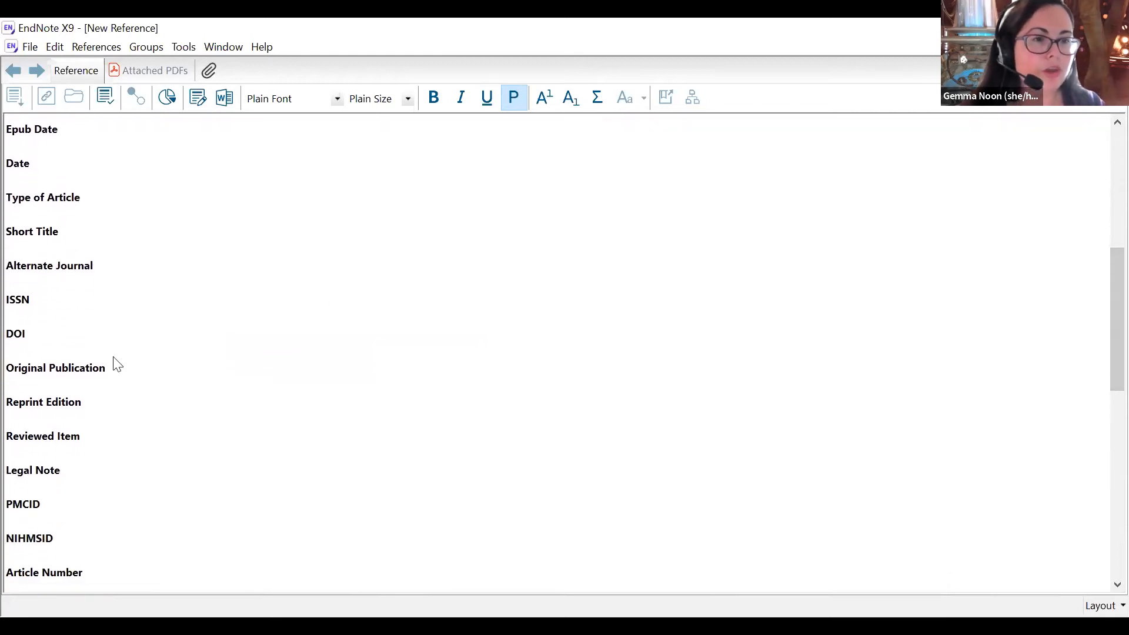
{"action": "left_click", "coordinate": [96, 348]}
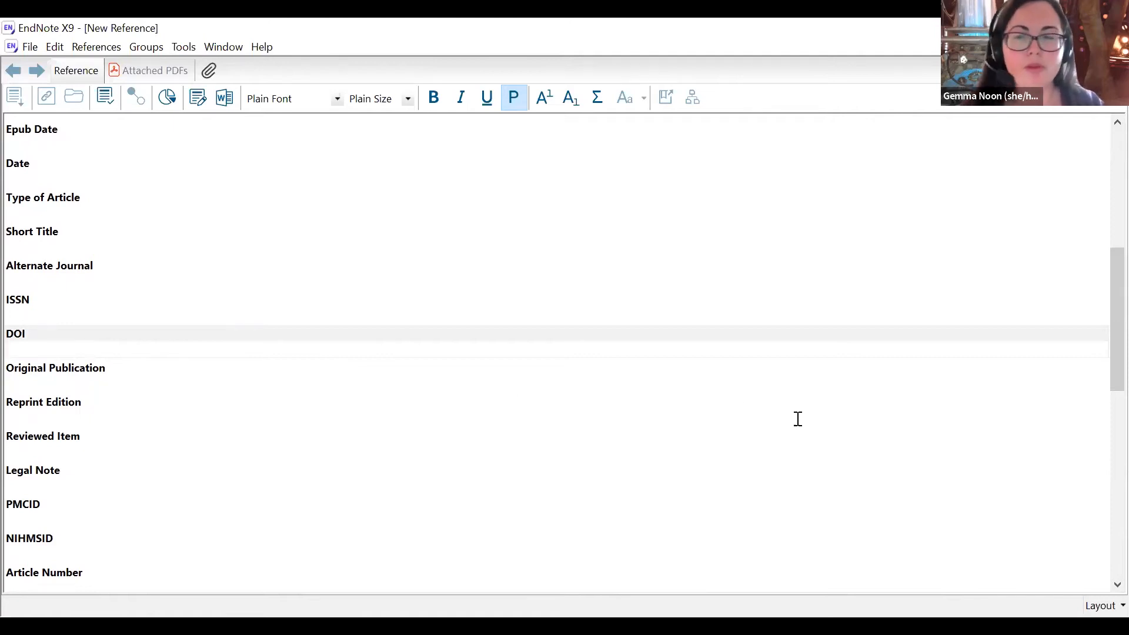
{"action": "left_click_drag", "start_coordinate": [1101, 292], "coordinate": [1101, 397]}
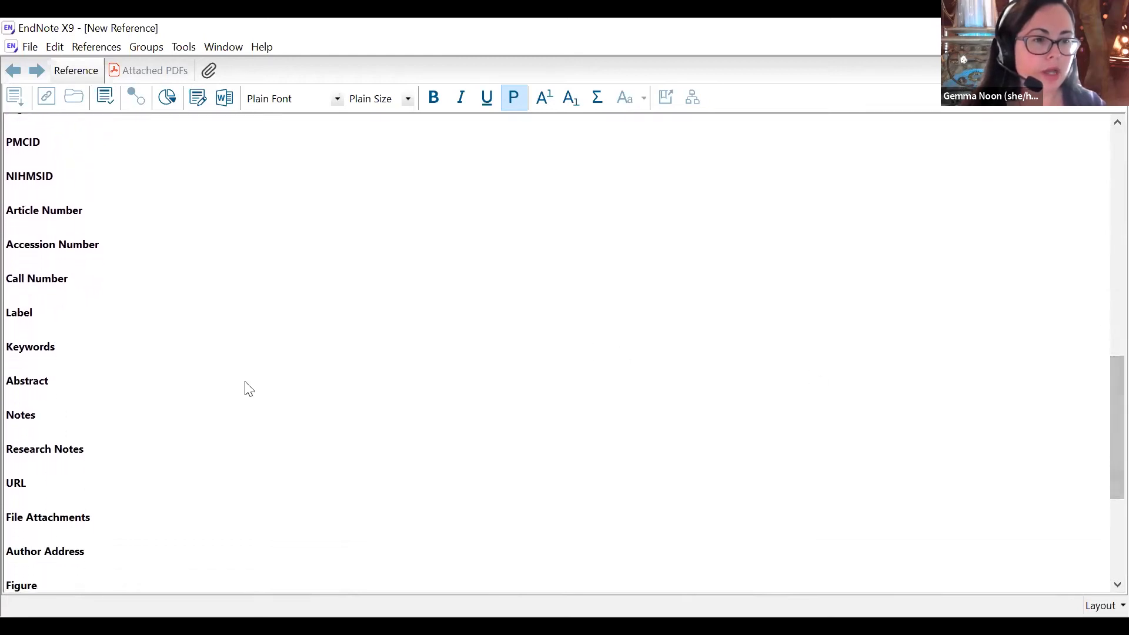
{"action": "left_click", "coordinate": [101, 427]}
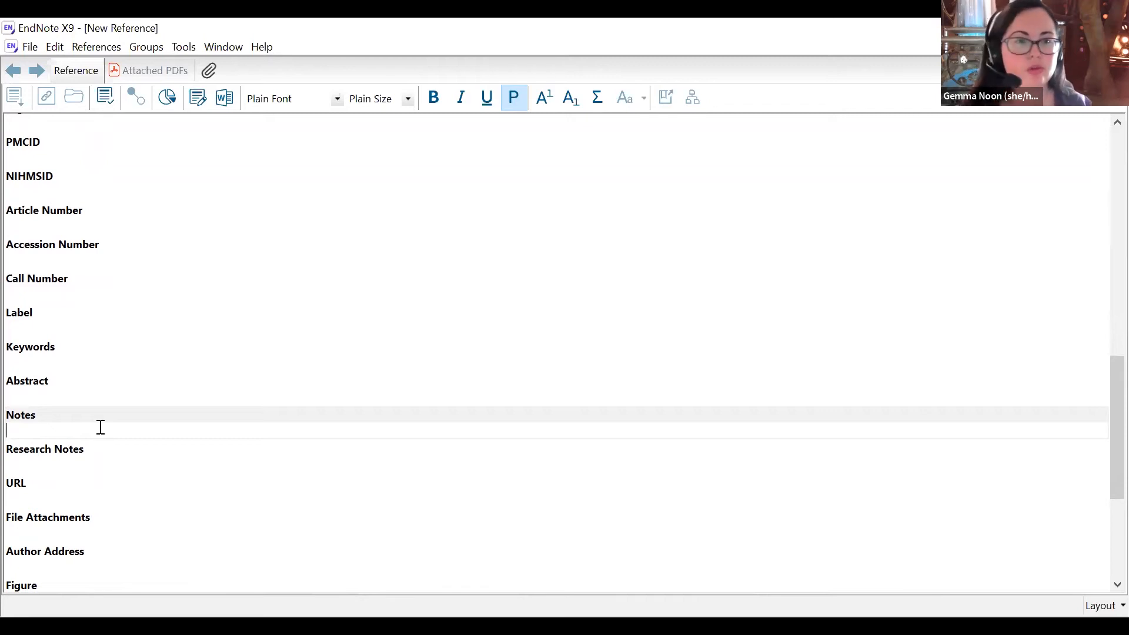
{"action": "left_click_drag", "start_coordinate": [1101, 360], "coordinate": [1101, 137]}
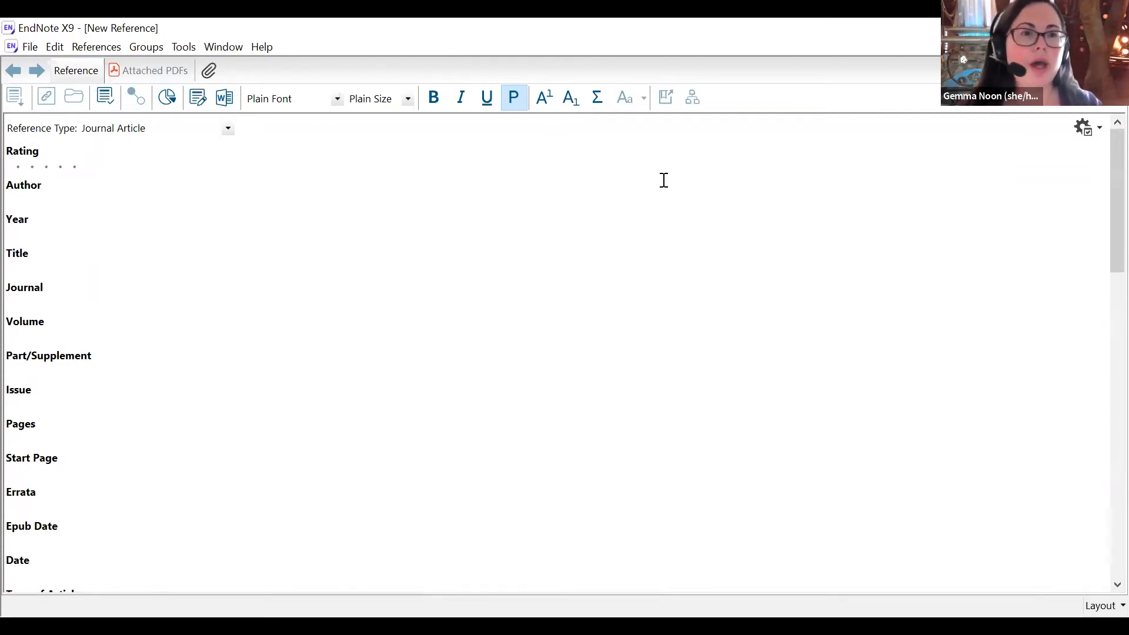
{"action": "left_click", "coordinate": [226, 195]}
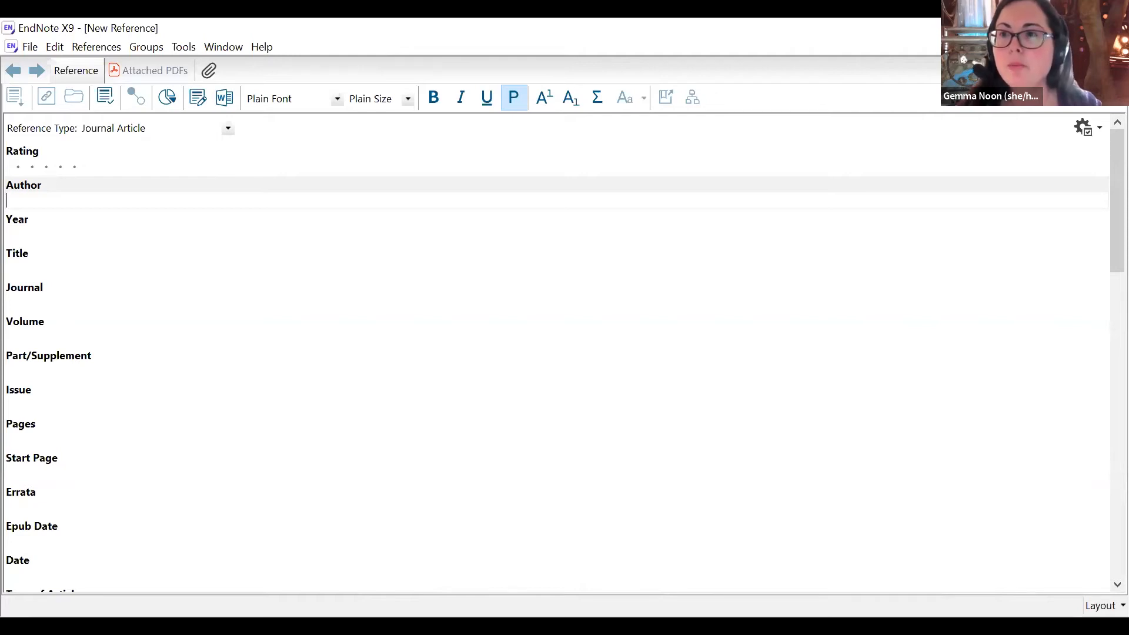
{"action": "left_click", "coordinate": [1118, 46]}
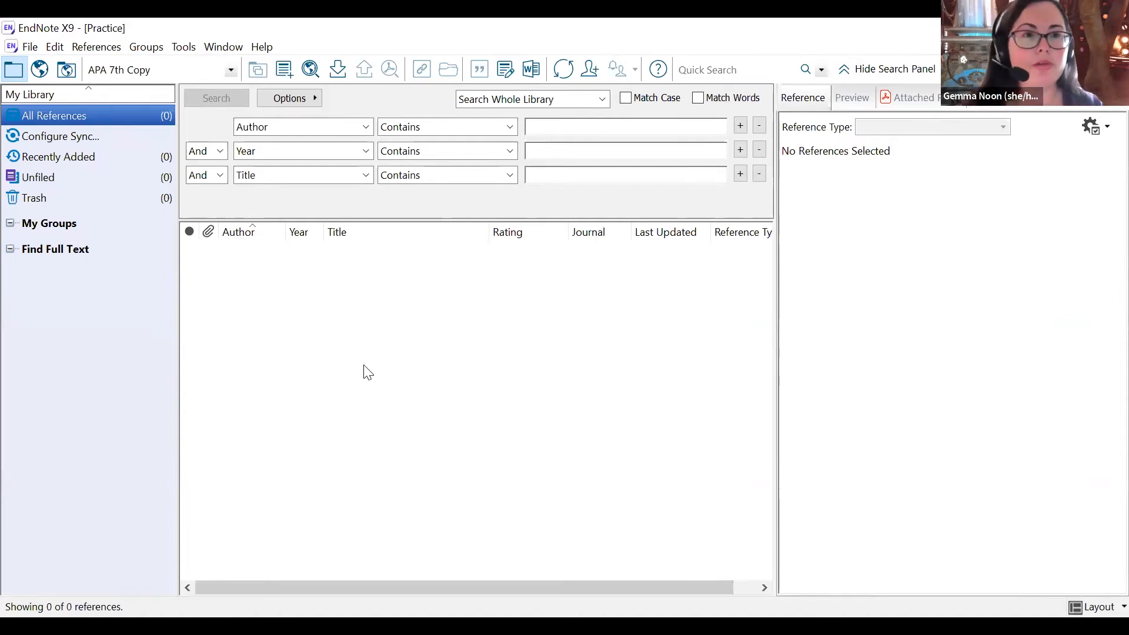
- Switch the library to Online Search Mode and select the U Newcastle connection for searching
{"action": "left_click", "coordinate": [40, 71]}
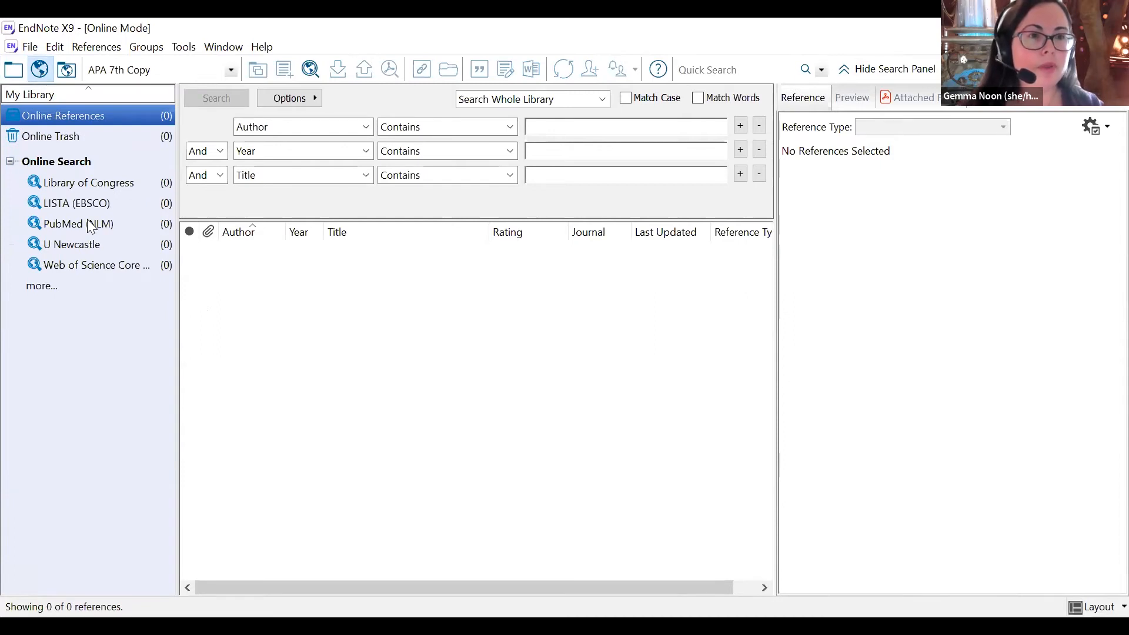
{"action": "left_click", "coordinate": [65, 243]}
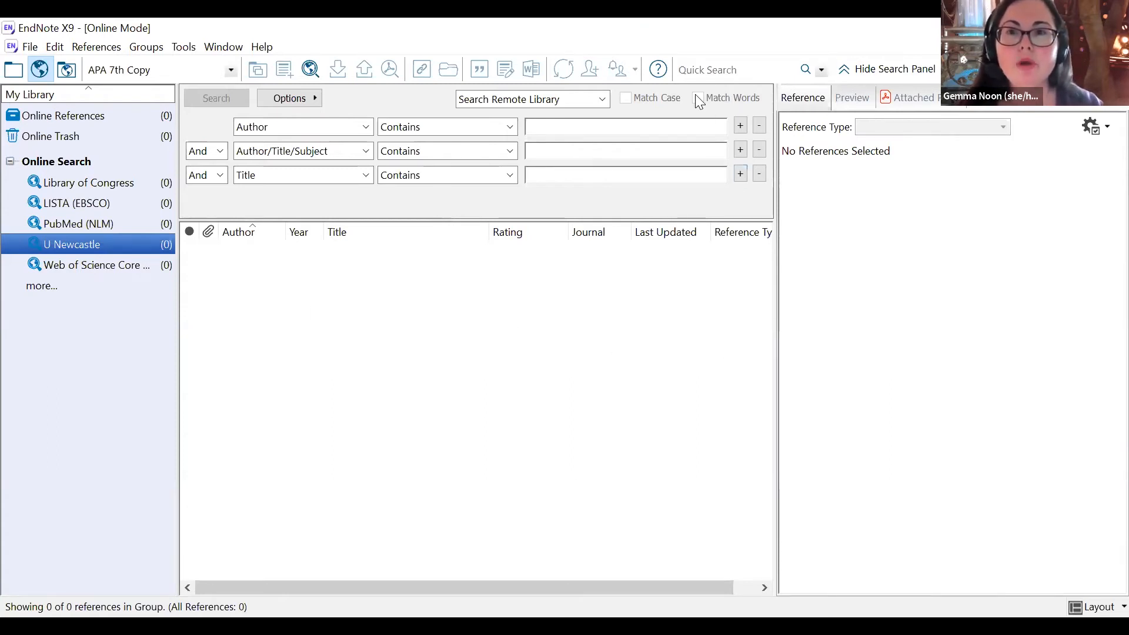
- Switch to the browser and open EndNote Support FAQs from the library guide's FAQs & Help page
{"action": "key", "text": "alt+Tab"}
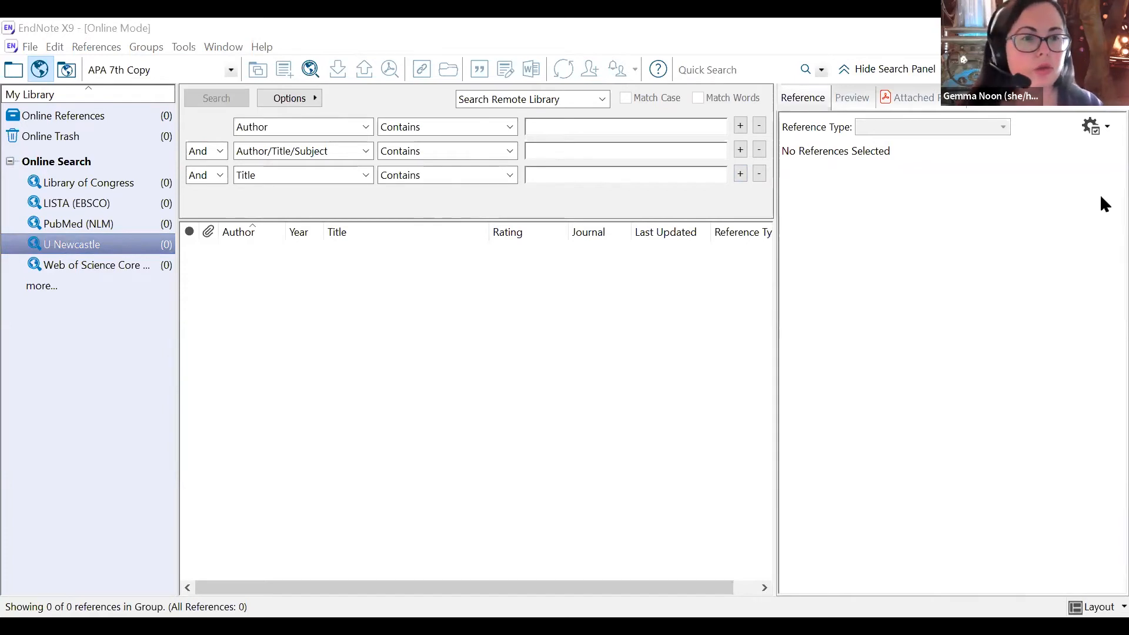
{"action": "key", "text": "alt+Tab"}
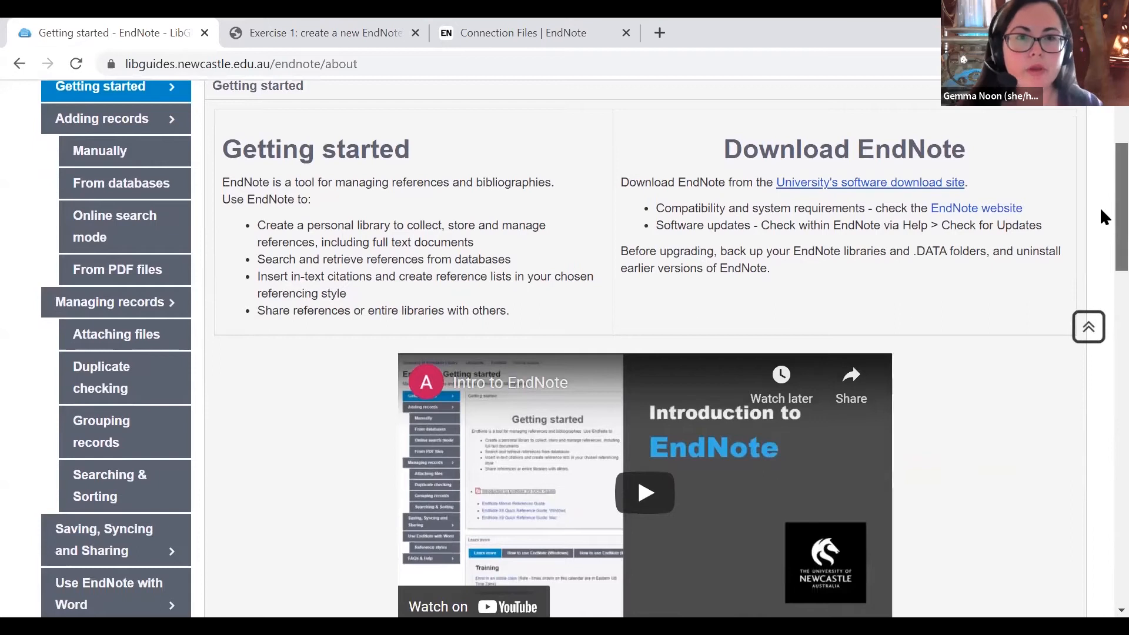
{"action": "scroll", "coordinate": [1103, 217], "scroll_direction": "down", "scroll_amount": 3}
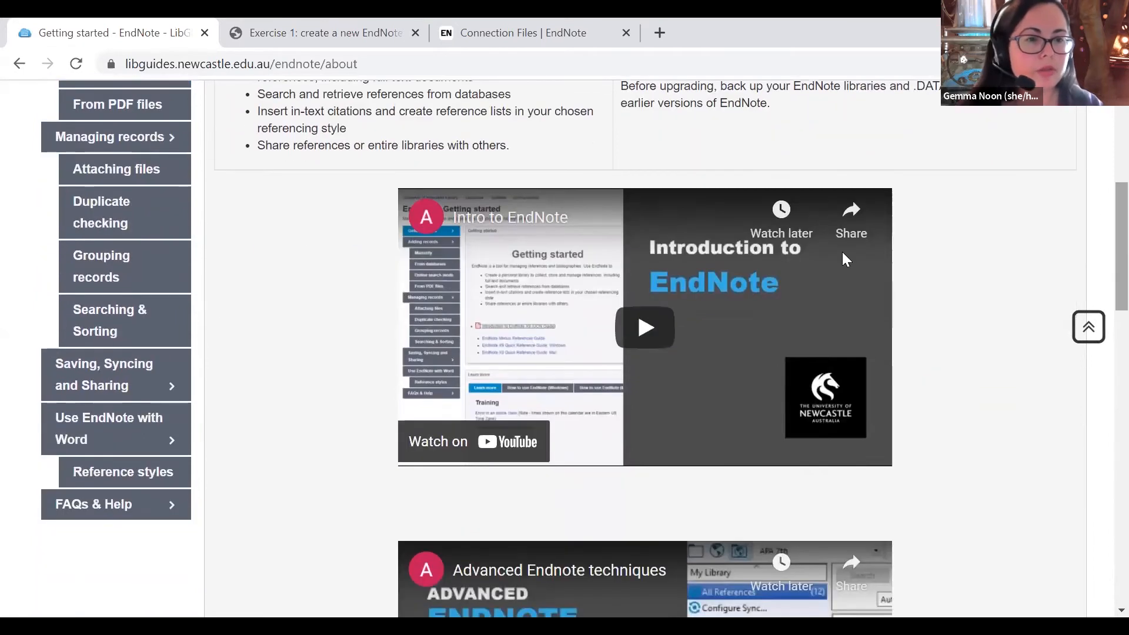
{"action": "left_click", "coordinate": [152, 504]}
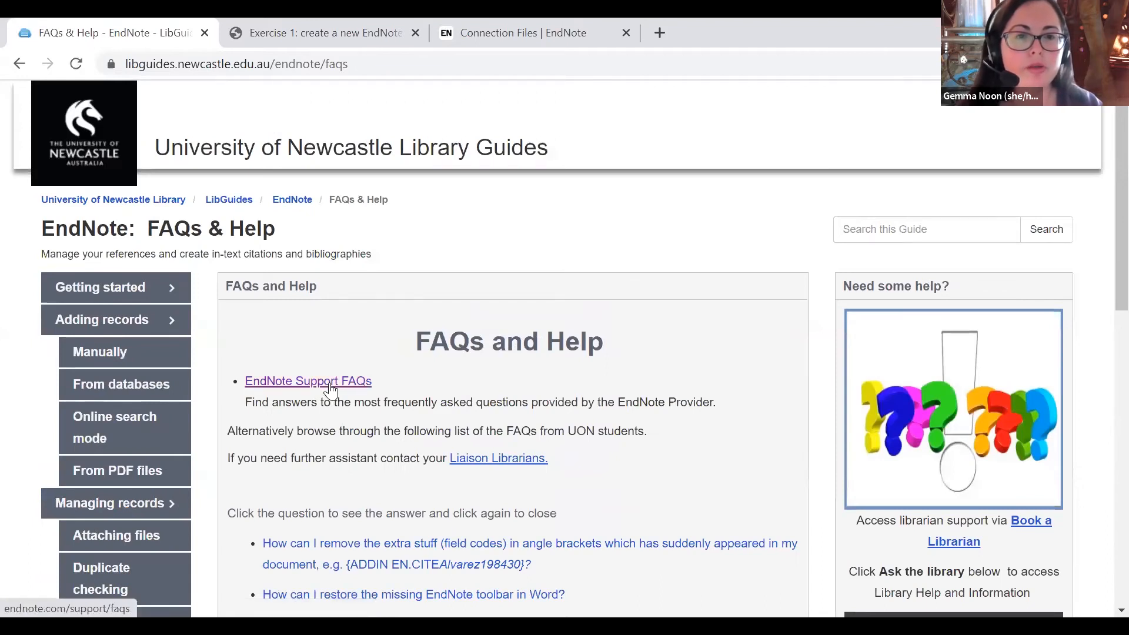
{"action": "left_click", "coordinate": [331, 383]}
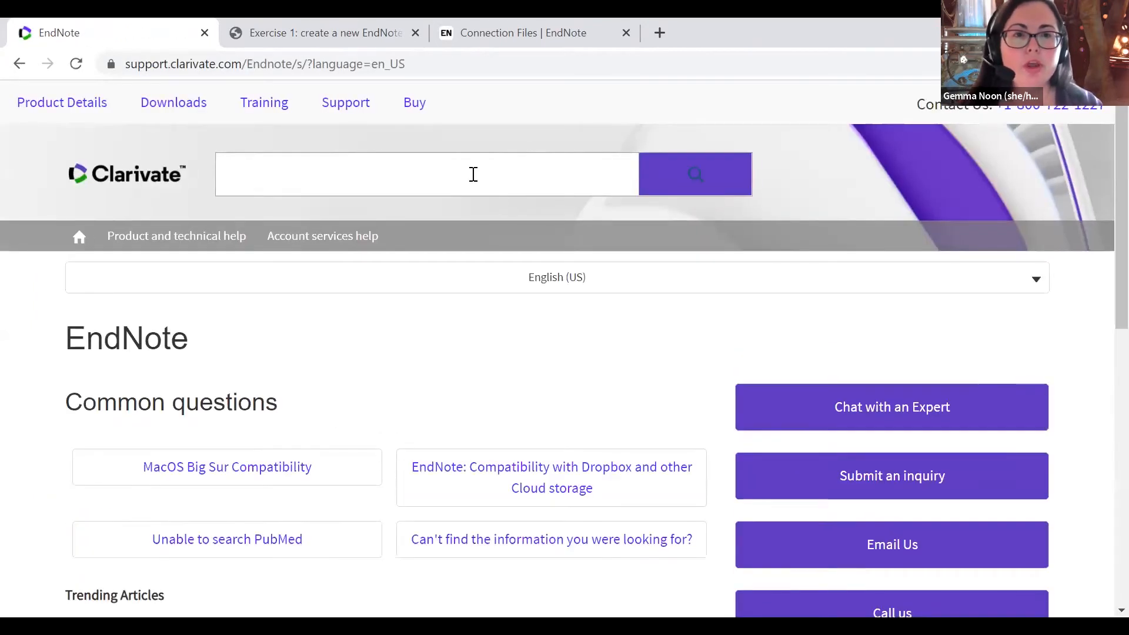
- Search the EndNote support site for "connection" and open the article "EndNote: Install additional Connection Files"
{"action": "left_click", "coordinate": [473, 174]}
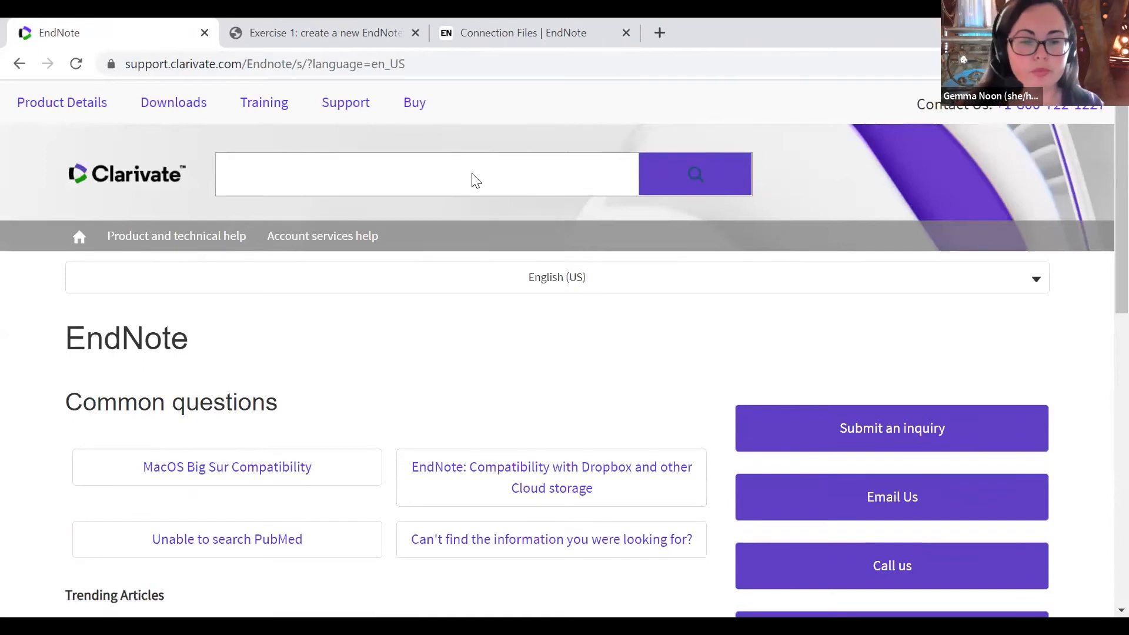
{"action": "type", "text": "coon"}
{"action": "key", "text": "BackSpace"}
{"action": "key", "text": "BackSpace"}
{"action": "type", "text": "nnection"}
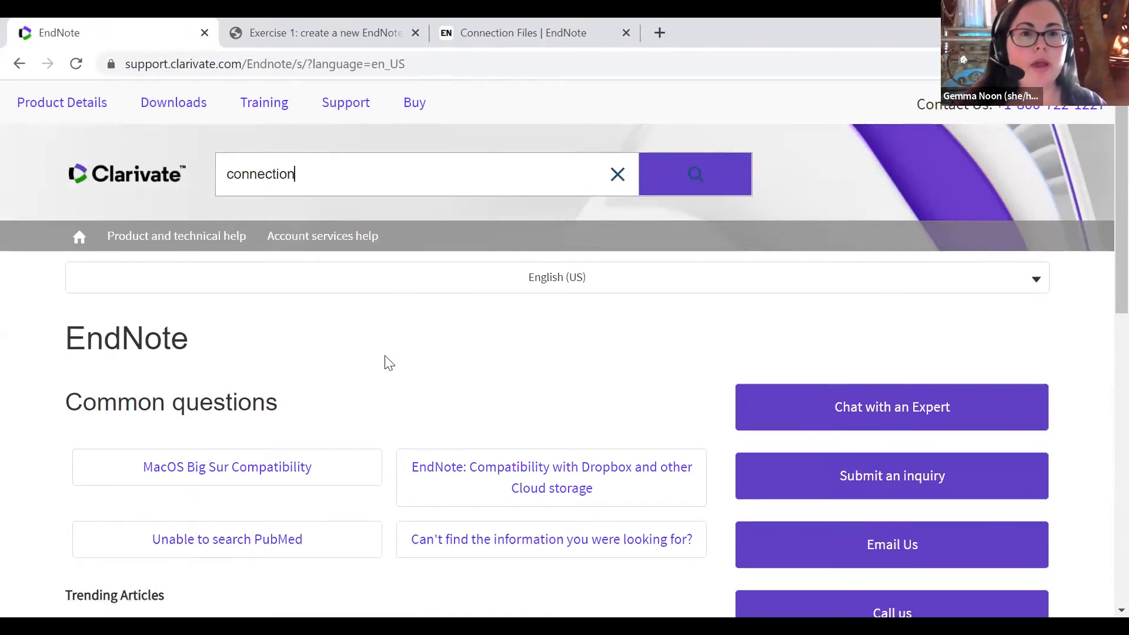
{"action": "key", "text": "Return"}
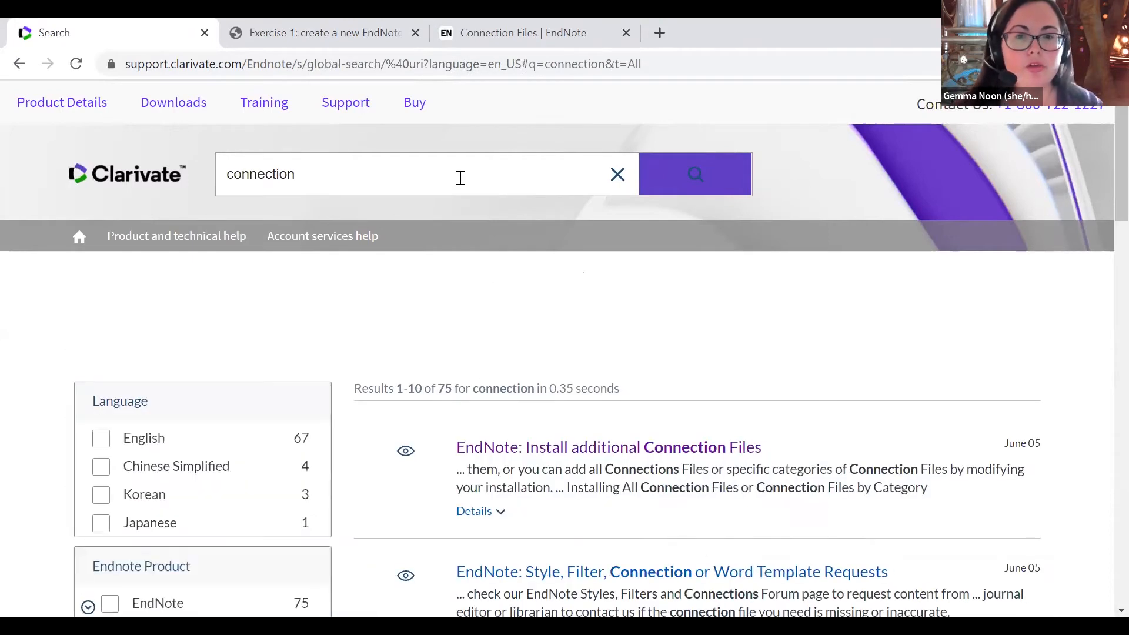
{"action": "left_click", "coordinate": [564, 449]}
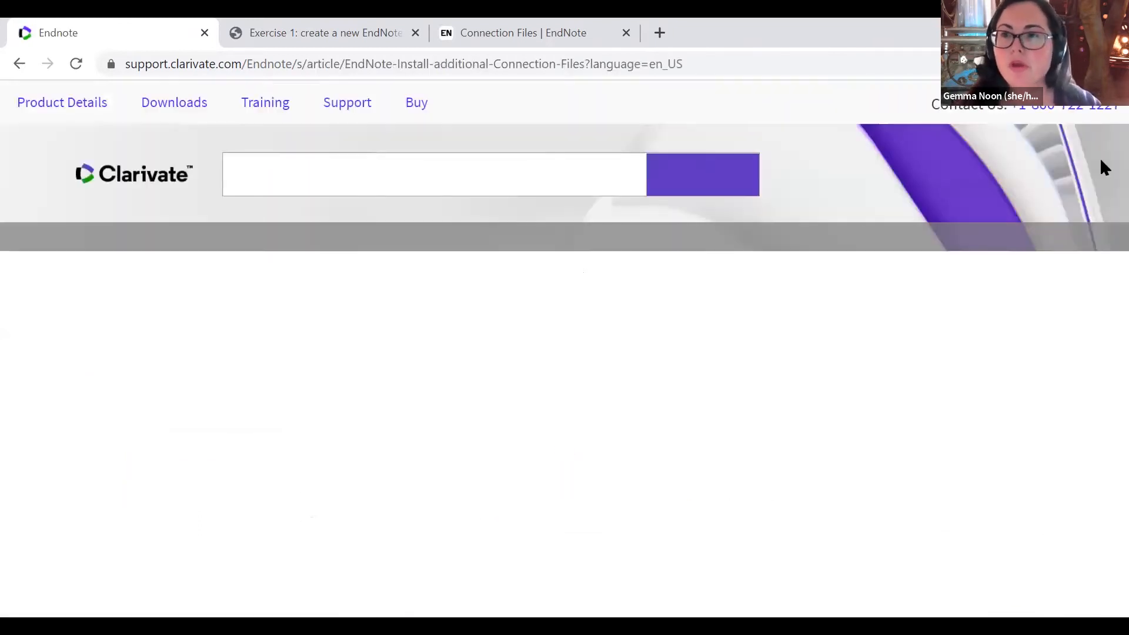
- Follow the article's website link for individual connection files to EndNote's Connection Files download page
{"action": "scroll", "coordinate": [1103, 156], "scroll_direction": "down", "scroll_amount": 4}
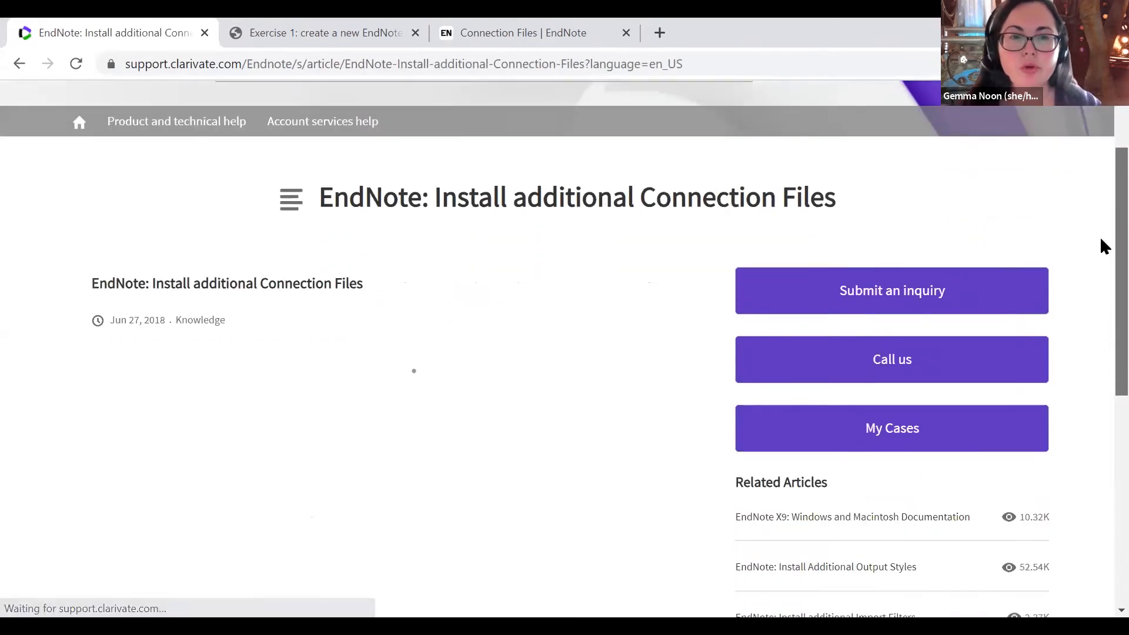
{"action": "scroll", "coordinate": [1103, 273], "scroll_direction": "down", "scroll_amount": 2}
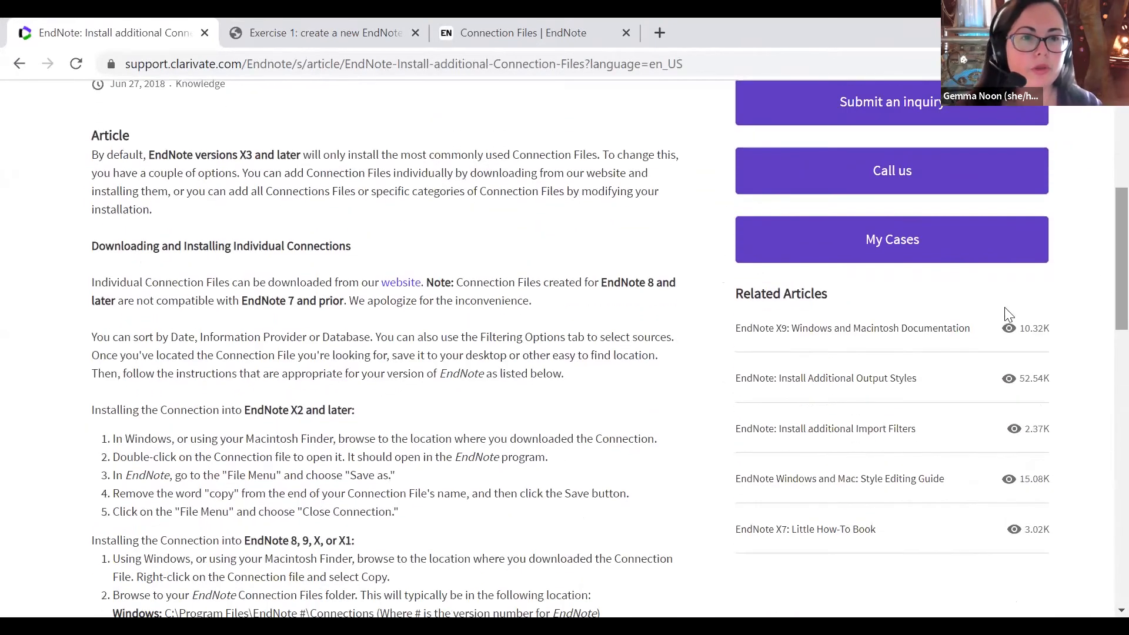
{"action": "left_click", "coordinate": [401, 284]}
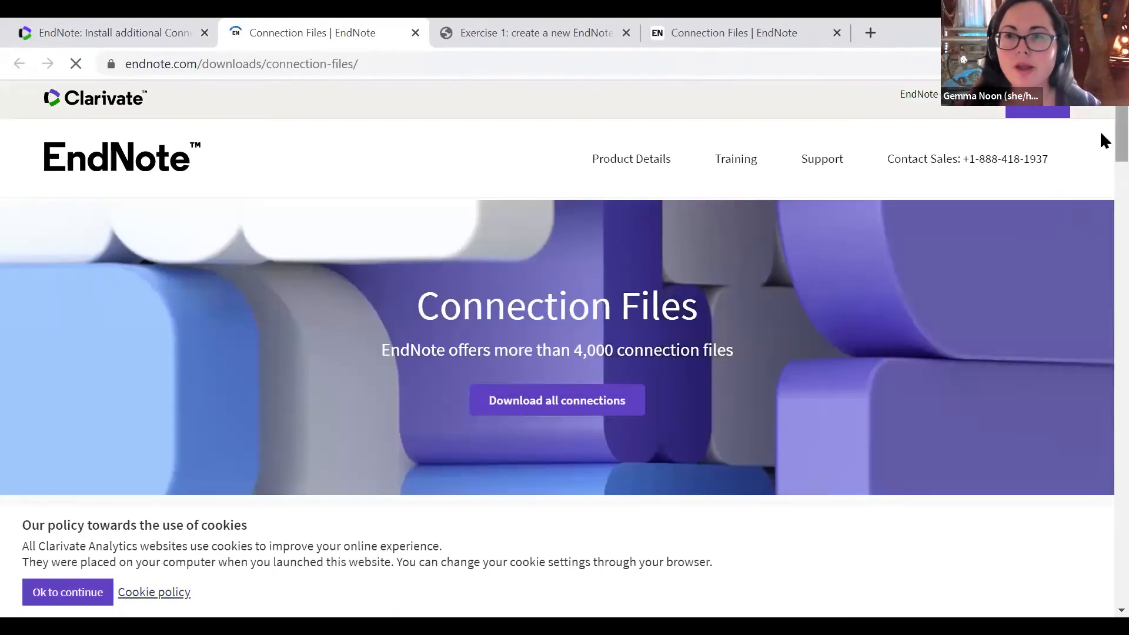
- Search the Connection Finder for the information provider "University of newcastle"
{"action": "scroll", "coordinate": [1101, 142], "scroll_direction": "down", "scroll_amount": 5}
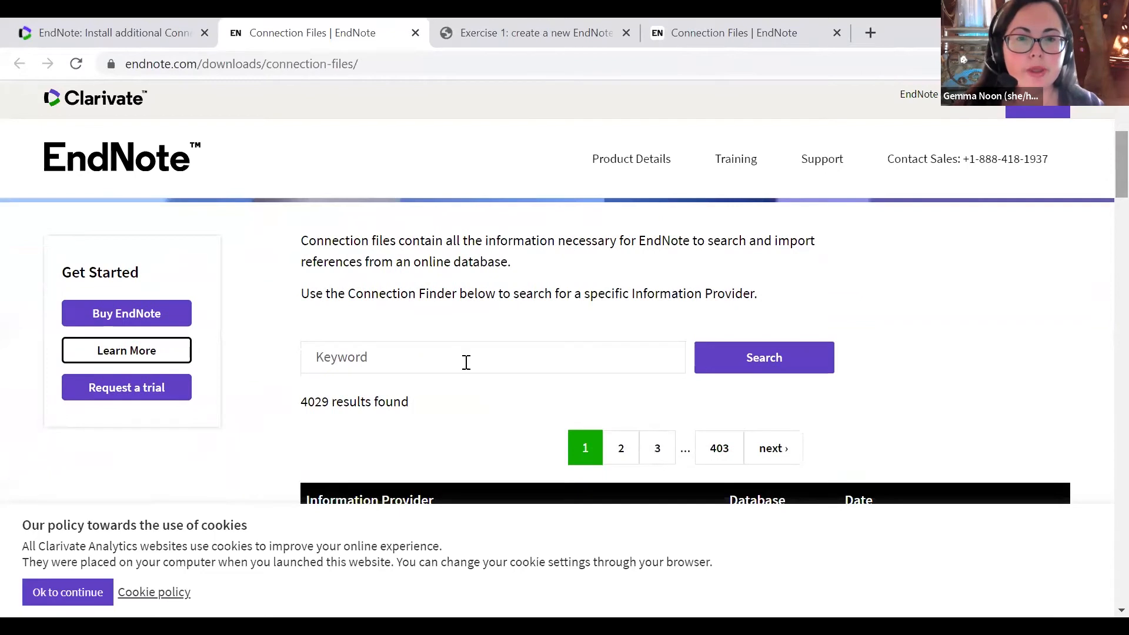
{"action": "left_click", "coordinate": [467, 362]}
{"action": "type", "text": "Un"}
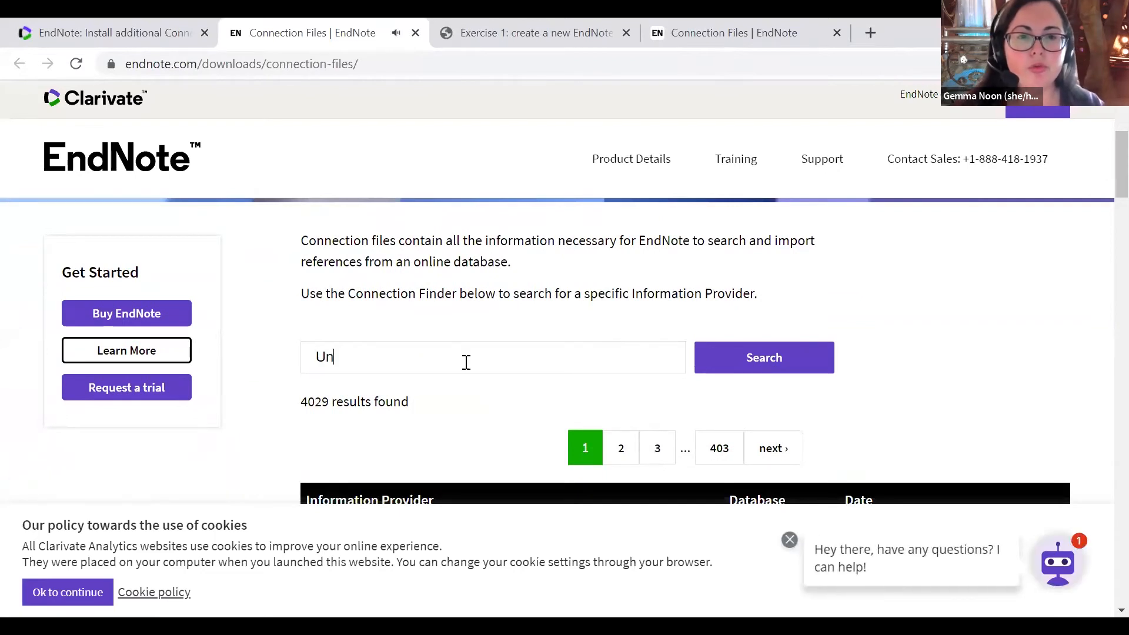
{"action": "key", "text": "BackSpace"}
{"action": "type", "text": "nive"}
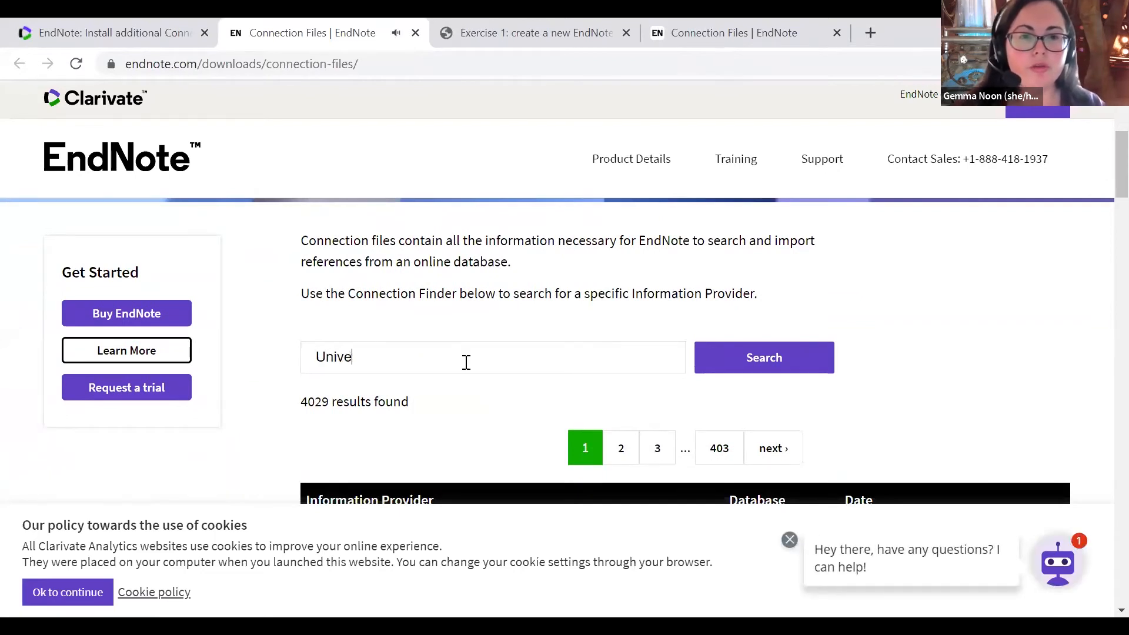
{"action": "type", "text": "rsity of newcastle"}
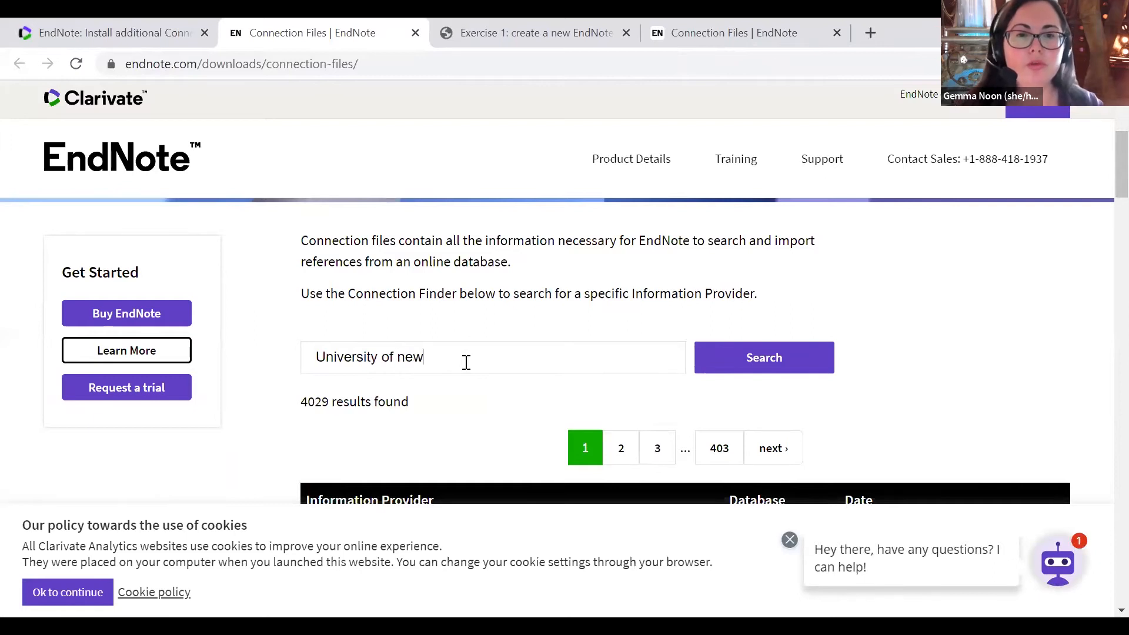
{"action": "key", "text": "Return"}
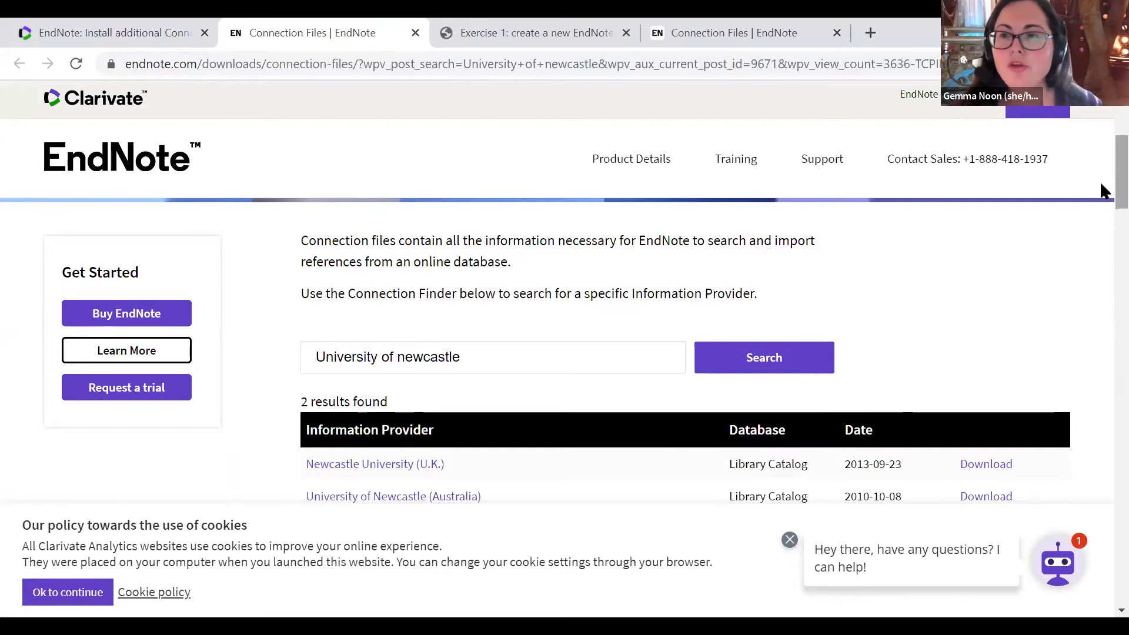
- Download the University of Newcastle (Australia) Library Catalog connection file, U Newcastle.enz
{"action": "scroll", "coordinate": [1103, 182], "scroll_direction": "down", "scroll_amount": 1}
{"action": "scroll", "coordinate": [1101, 194], "scroll_direction": "down", "scroll_amount": 1}
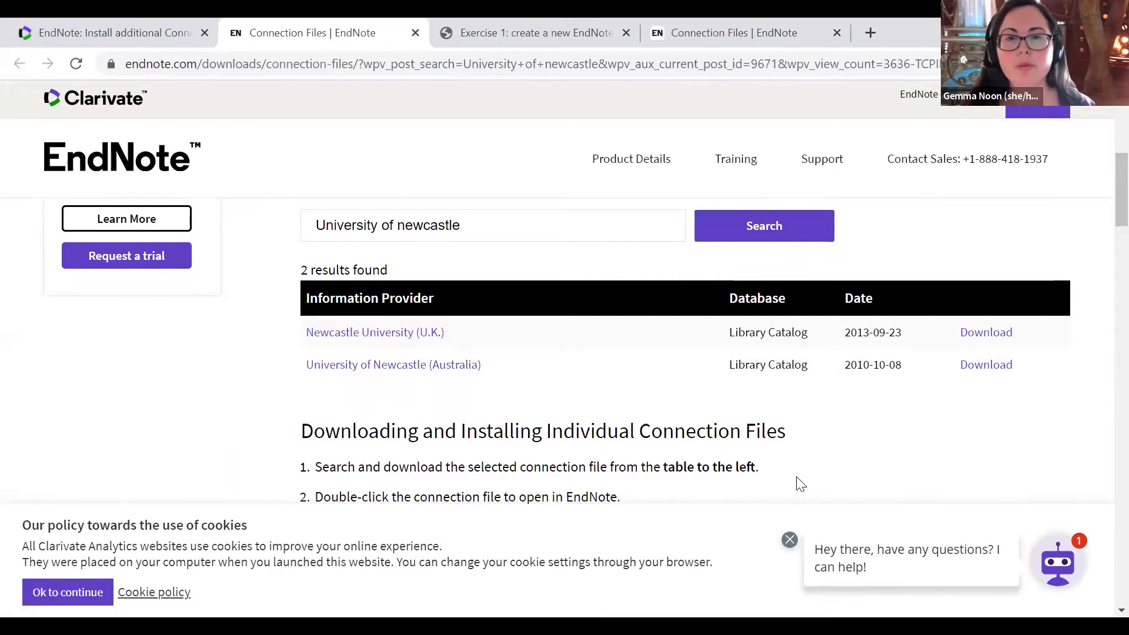
{"action": "left_click", "coordinate": [970, 370]}
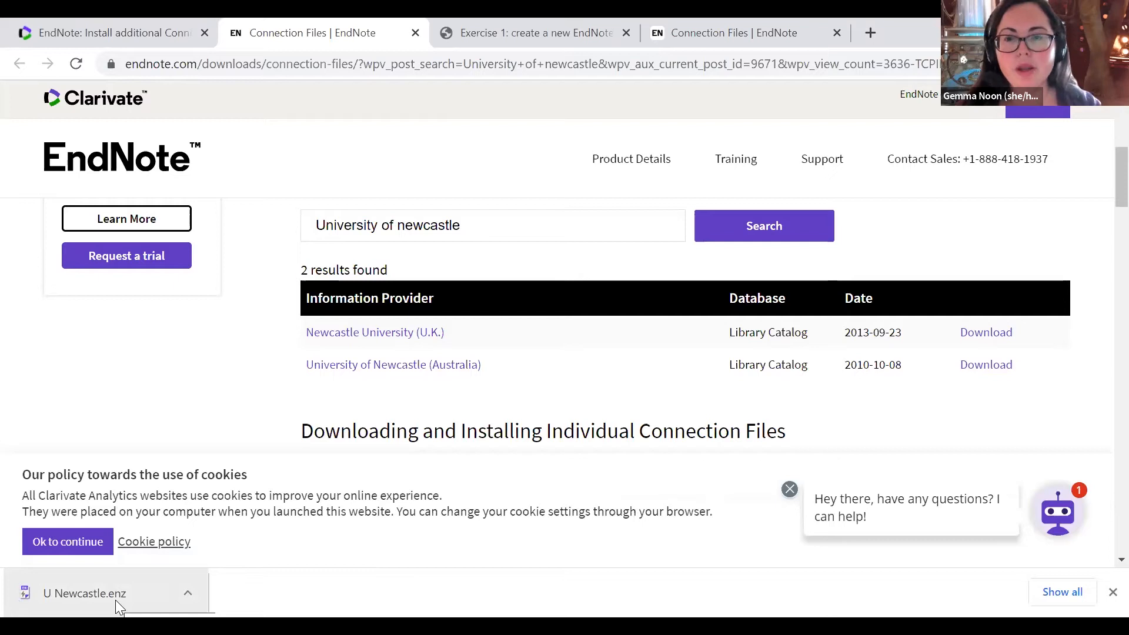
- Go back from the support article to the "connection" search results and look over the listed articles
{"action": "left_click", "coordinate": [140, 24]}
{"action": "left_click", "coordinate": [20, 65]}
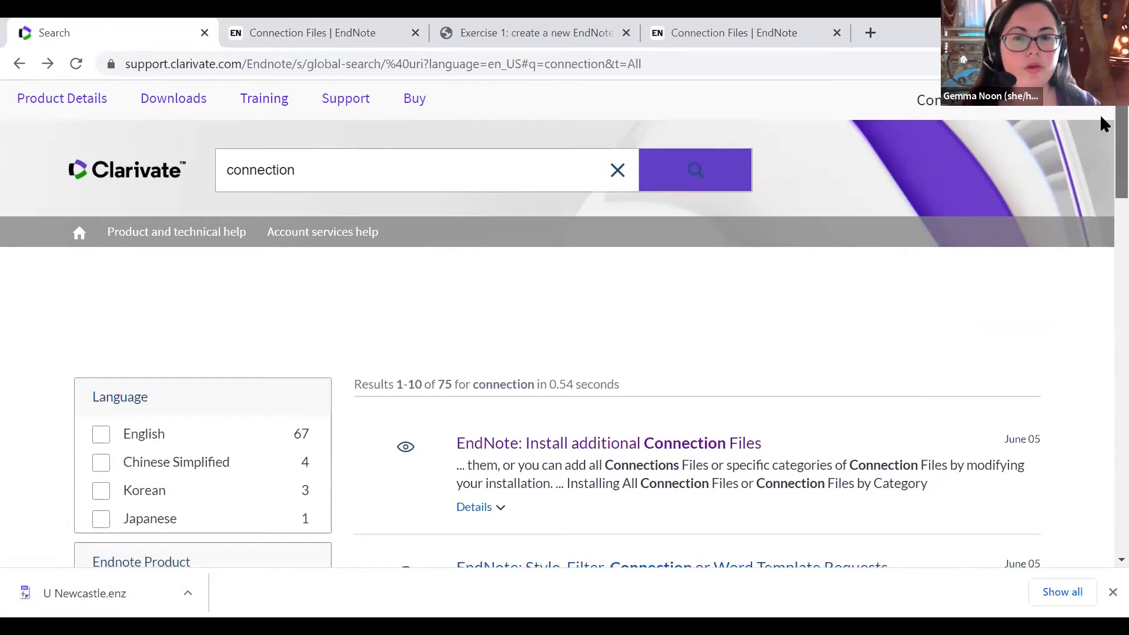
{"action": "scroll", "coordinate": [1099, 114], "scroll_direction": "down", "scroll_amount": 1}
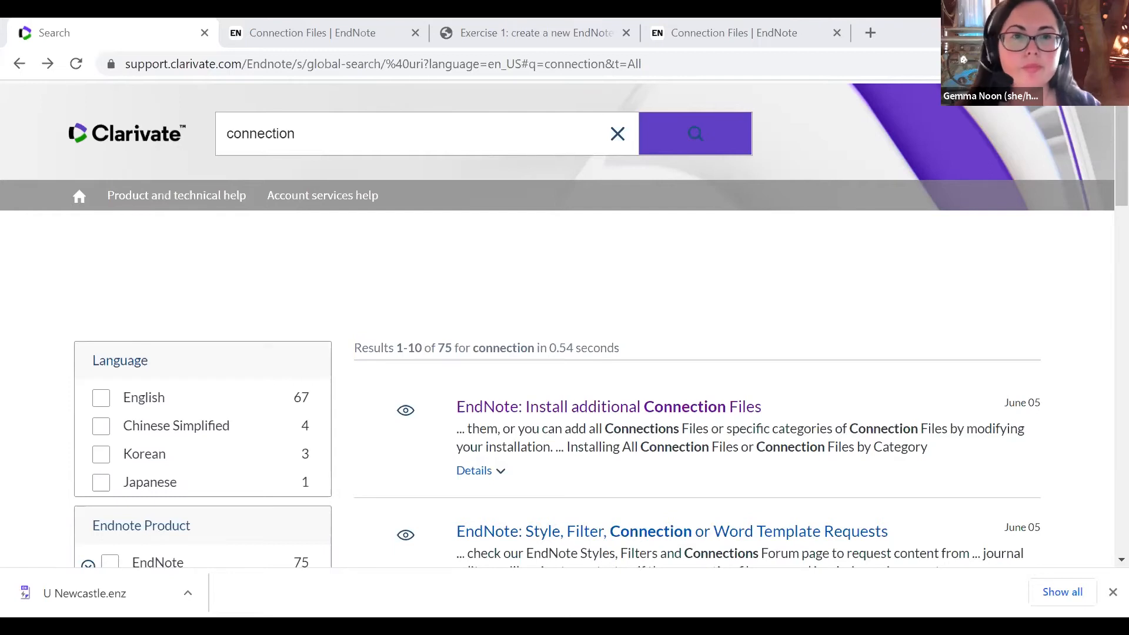
- Switch to EndNote, browse the full list of available online connections to its end and close it without choosing one
{"action": "key", "text": "alt+Tab"}
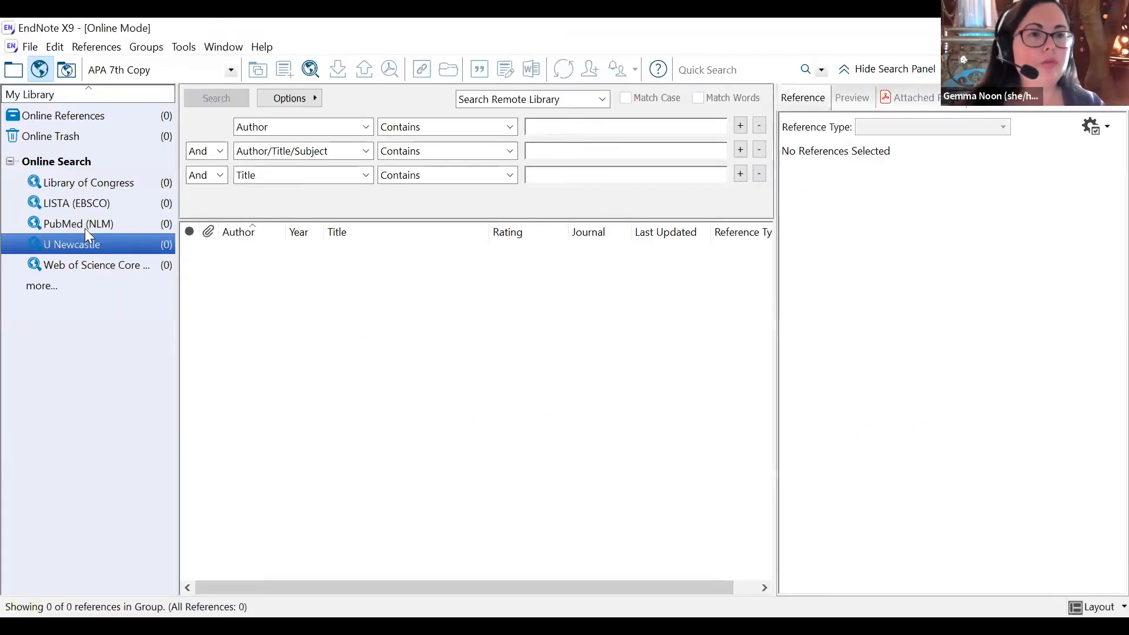
{"action": "left_click", "coordinate": [43, 281]}
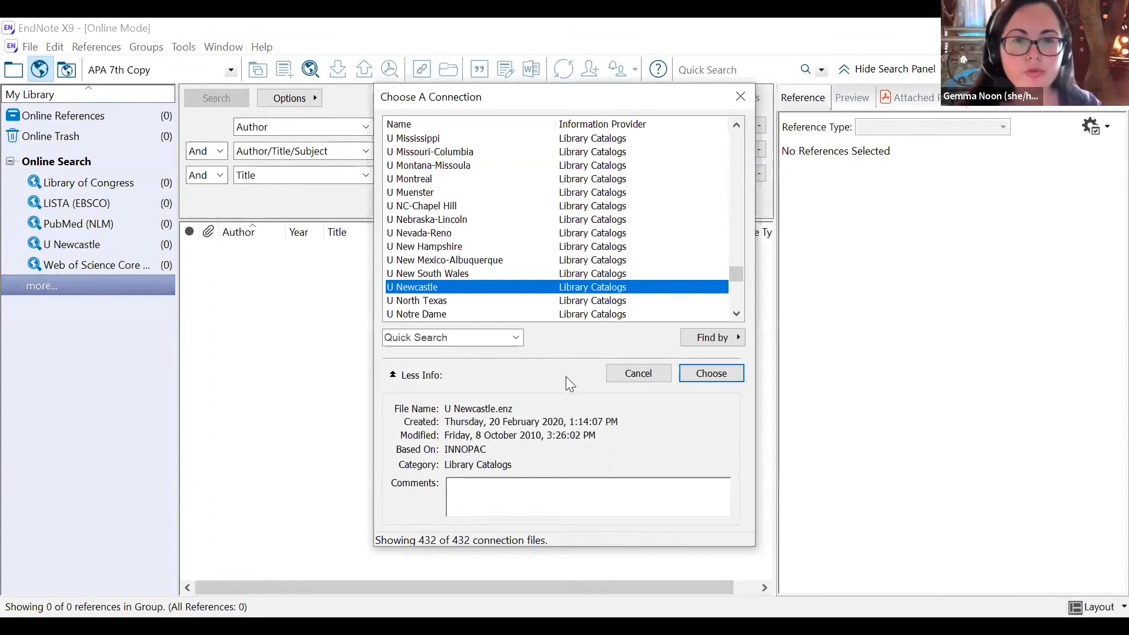
{"action": "left_click_drag", "start_coordinate": [740, 270], "coordinate": [751, 313]}
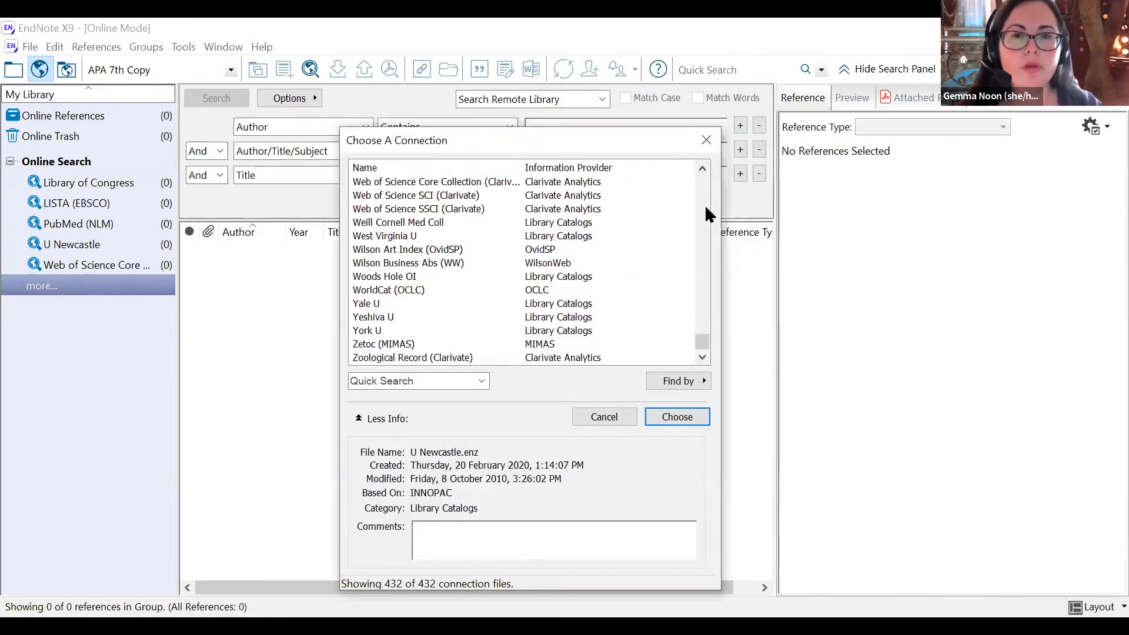
{"action": "left_click", "coordinate": [704, 142]}
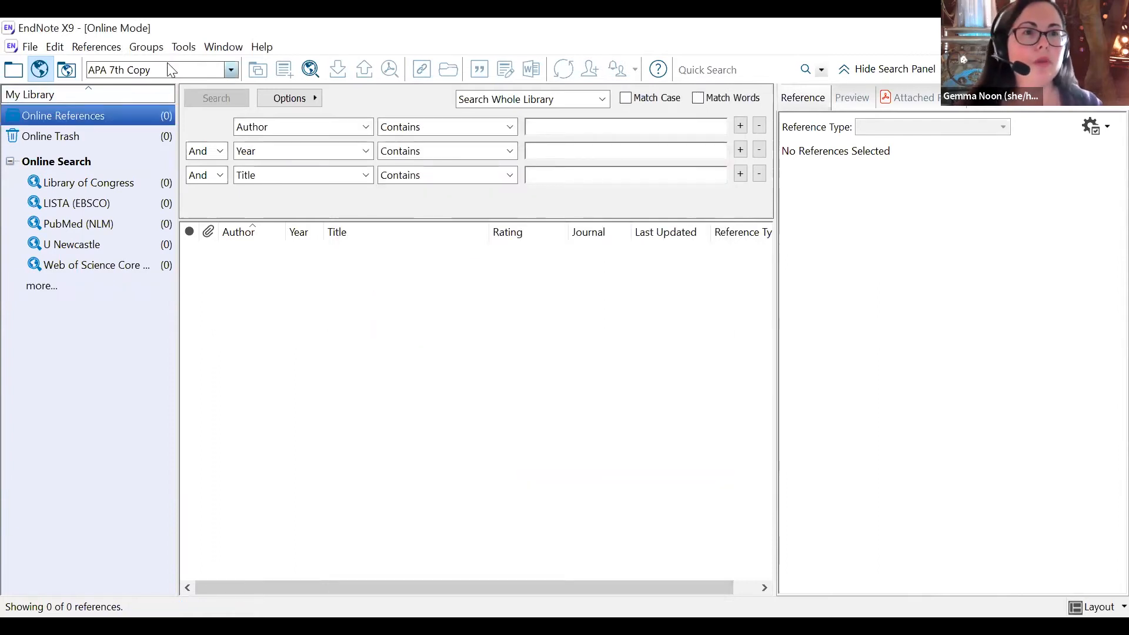
- Look through the available bibliographic output styles and leave the current style selected
{"action": "left_click", "coordinate": [218, 71]}
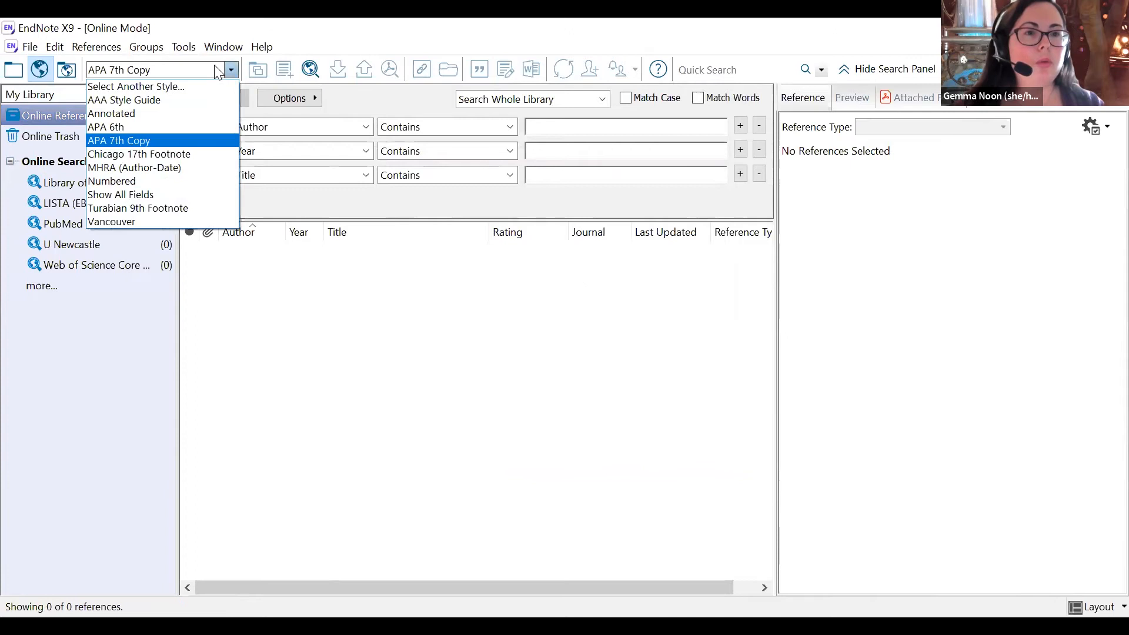
{"action": "left_click", "coordinate": [219, 72]}
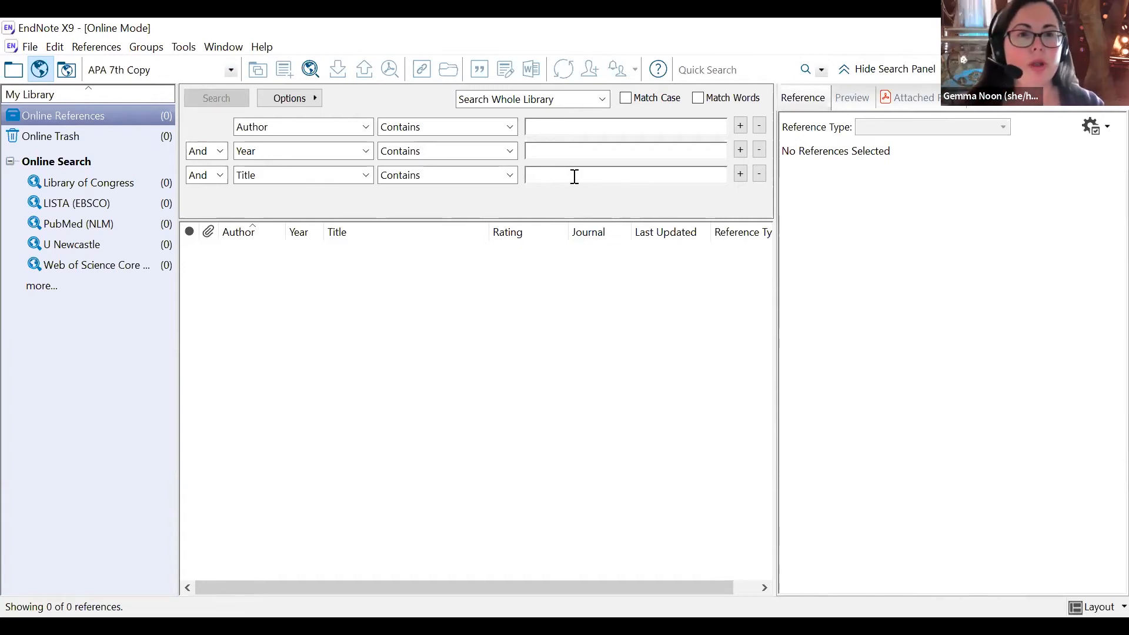
- Search the U Newcastle connection for "penguins" in the Author field and dismiss the resulting message
{"action": "left_click", "coordinate": [565, 125]}
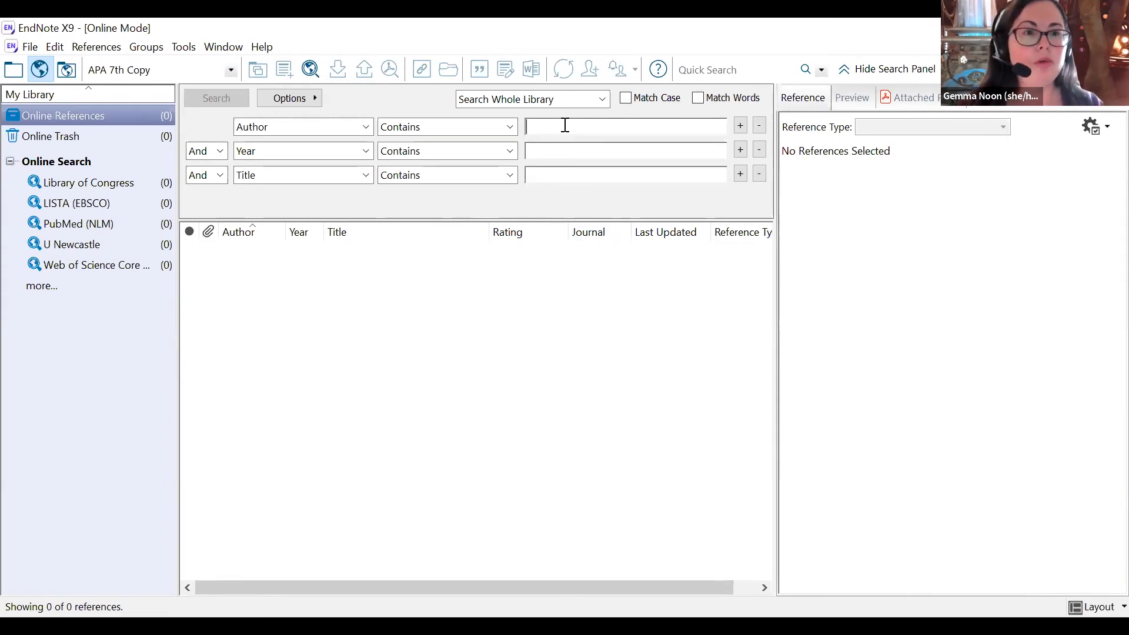
{"action": "left_click", "coordinate": [74, 244]}
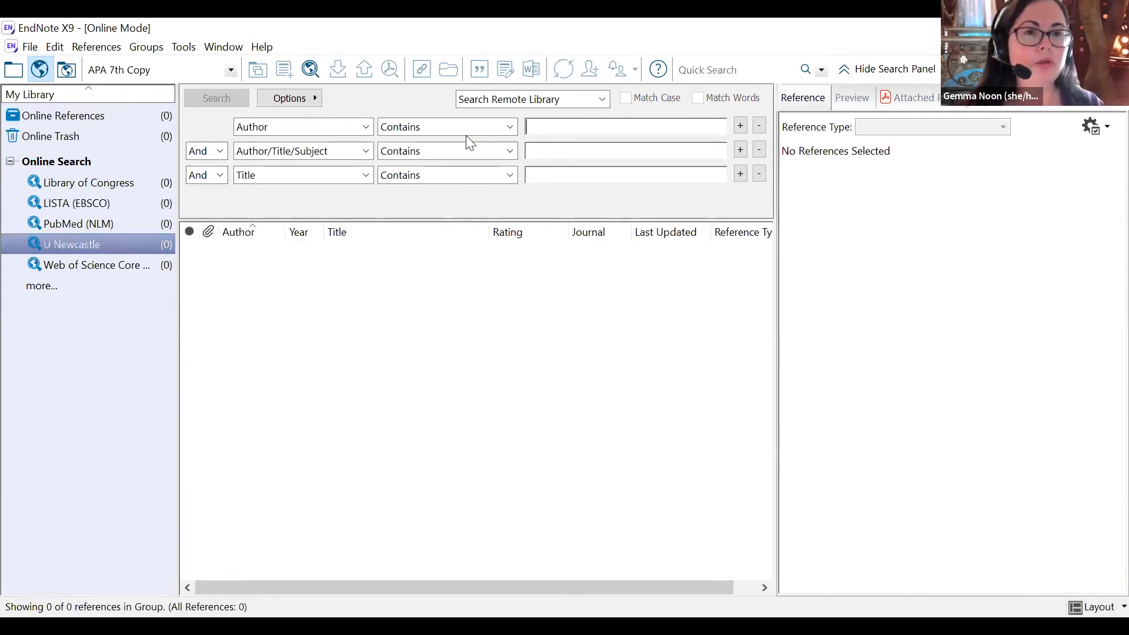
{"action": "left_click", "coordinate": [565, 129]}
{"action": "type", "text": "penguins"}
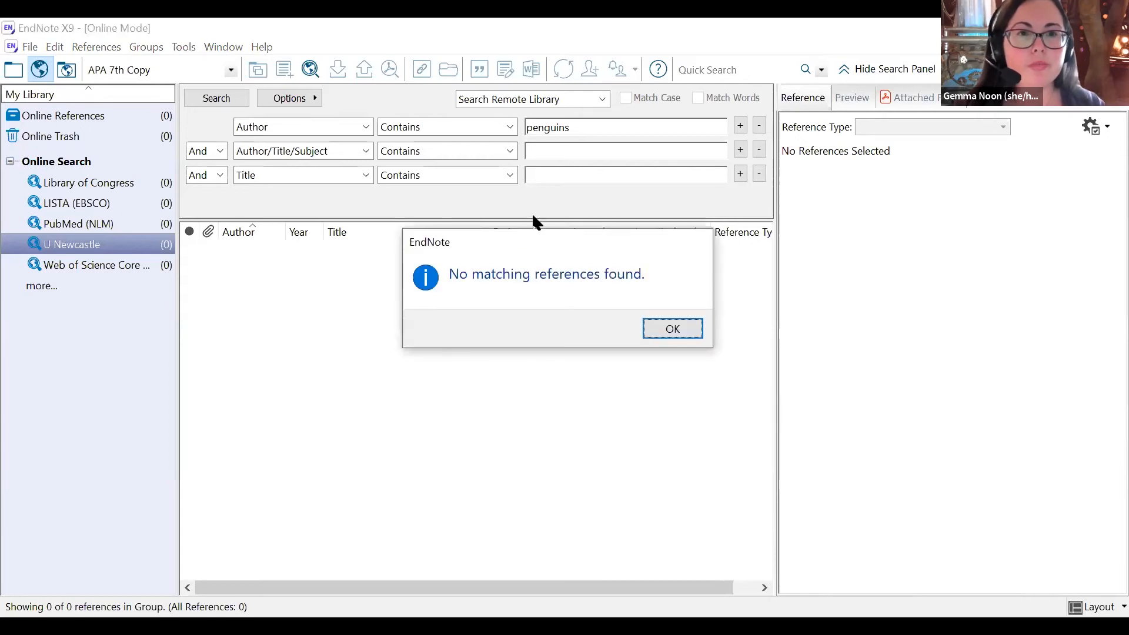
{"action": "left_click", "coordinate": [673, 330]}
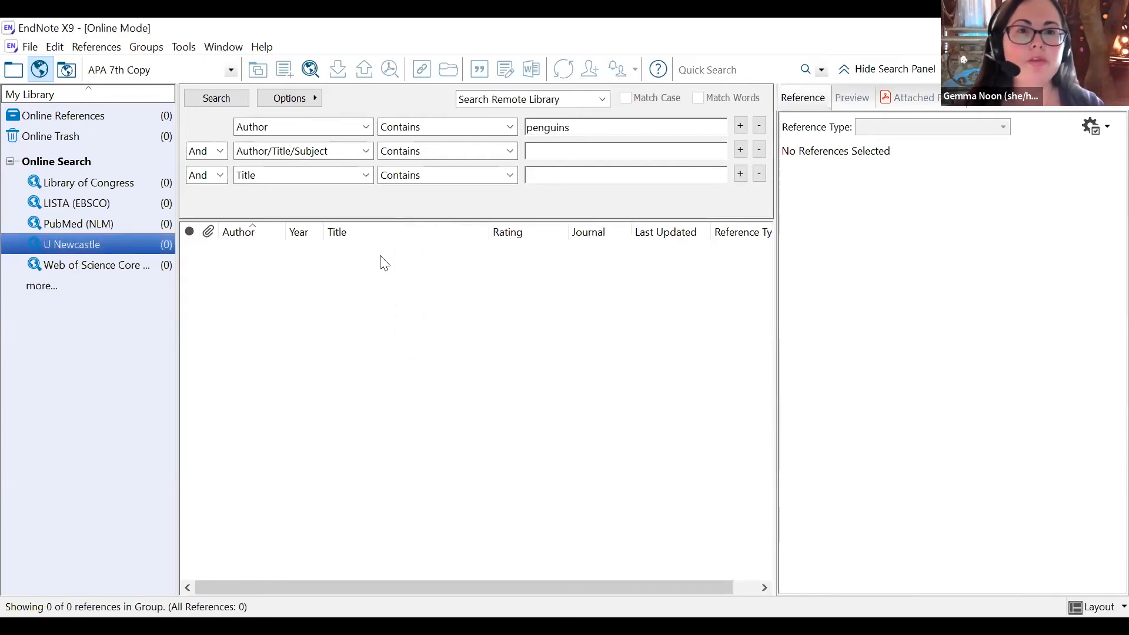
- Change the first search field to Author/Title/Subject, rerun the penguins search and retrieve all matching records
{"action": "left_click", "coordinate": [365, 127]}
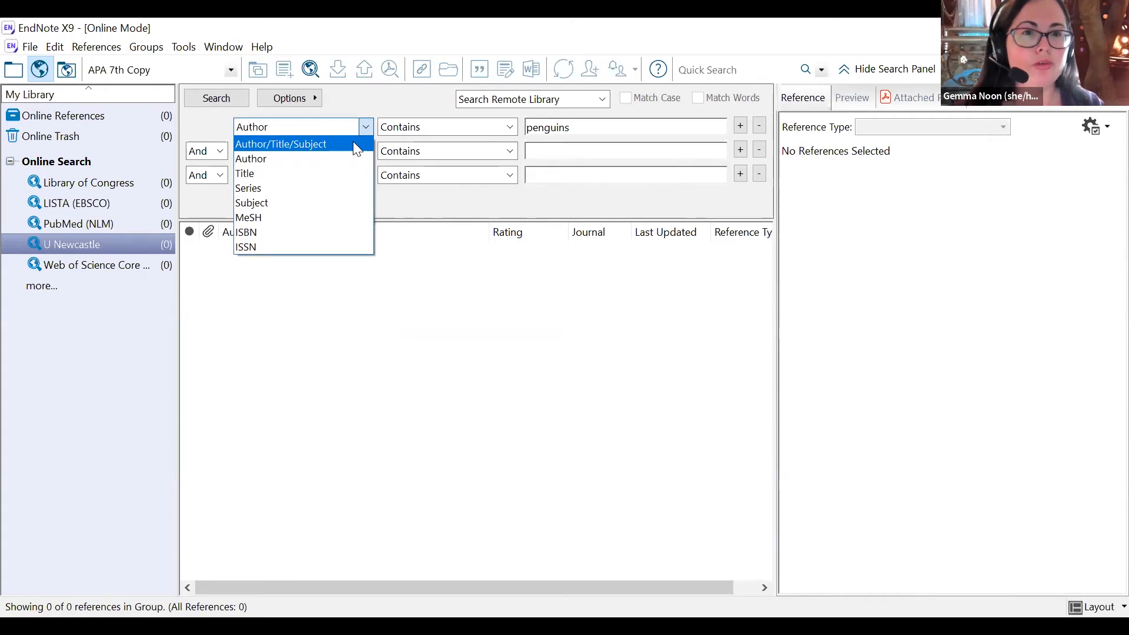
{"action": "left_click", "coordinate": [354, 145]}
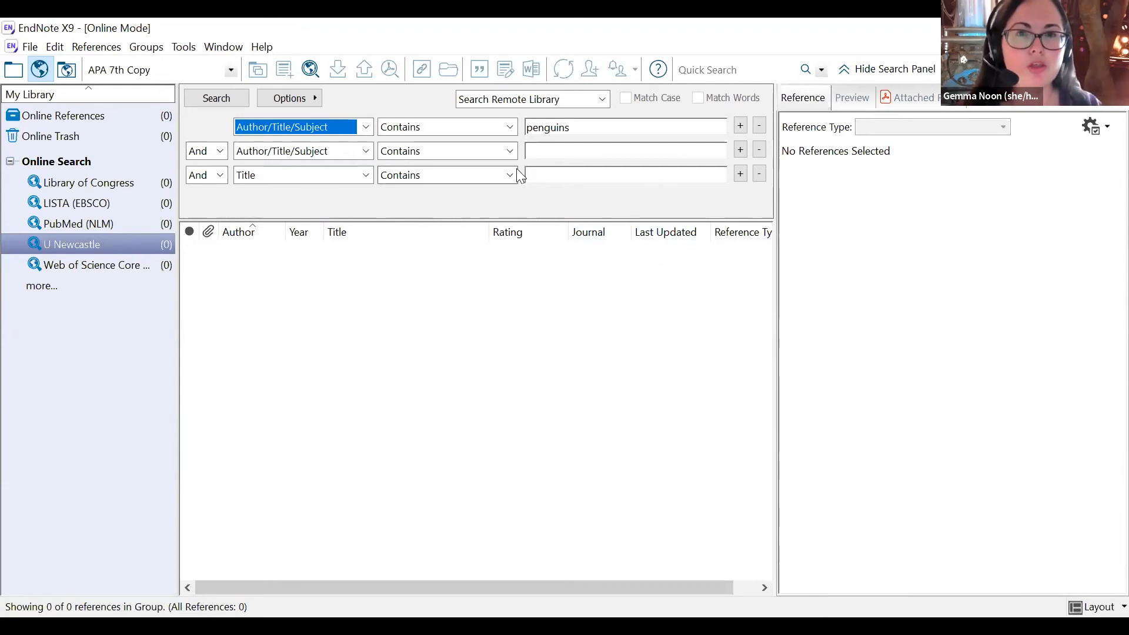
{"action": "left_click", "coordinate": [201, 103]}
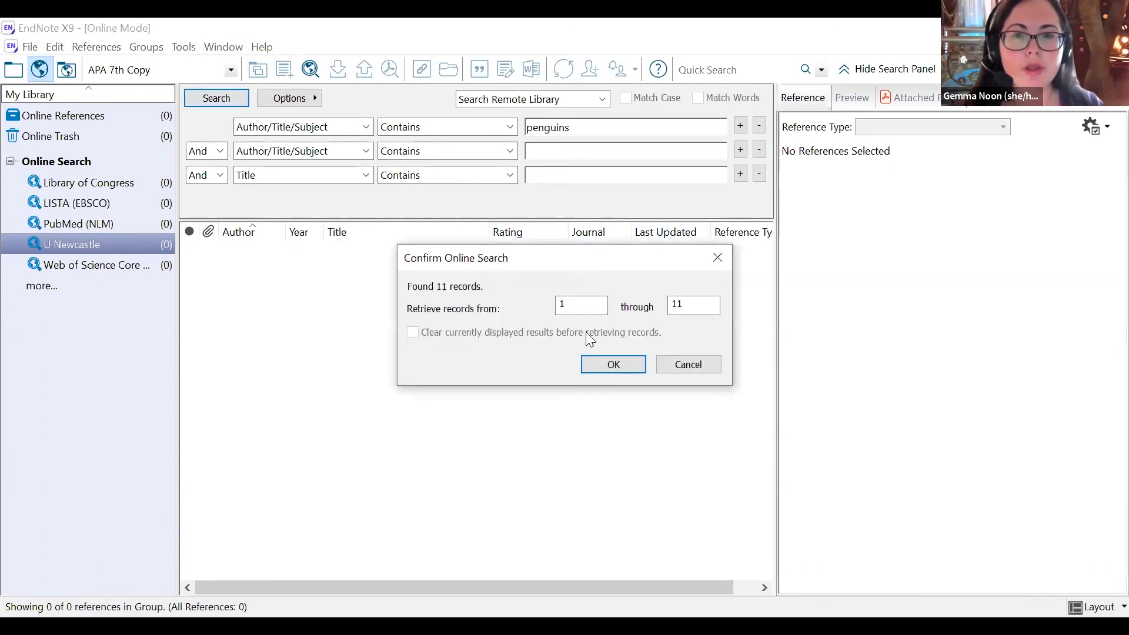
{"action": "left_click", "coordinate": [593, 368]}
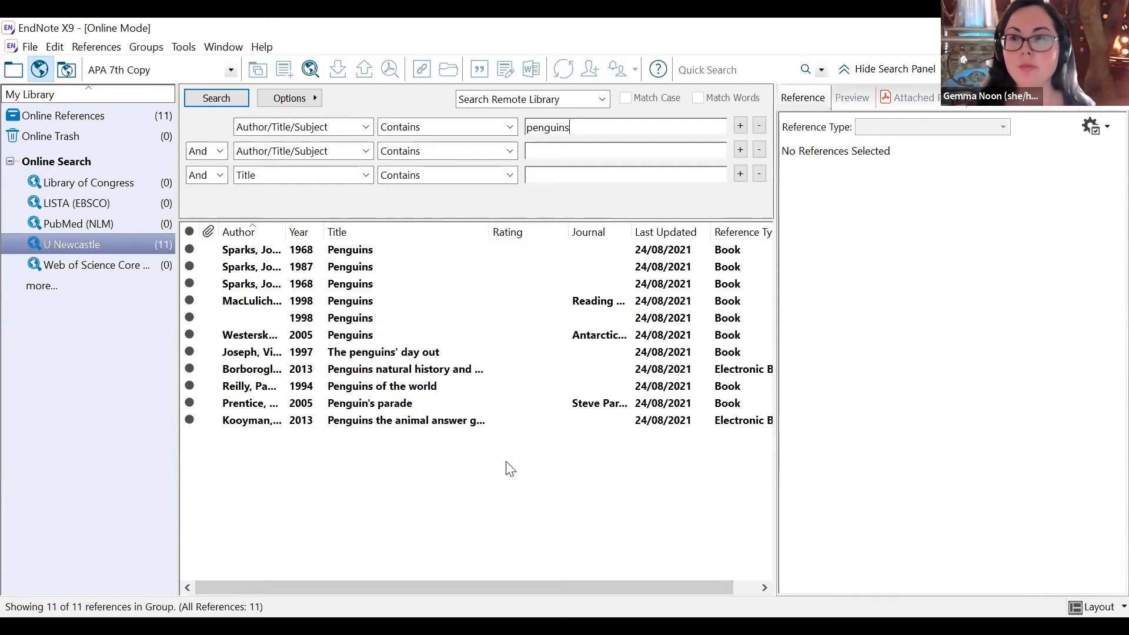
- Select all the retrieved penguin references, copy them into the Practice library and switch to Local Library Mode
{"action": "left_click", "coordinate": [343, 428]}
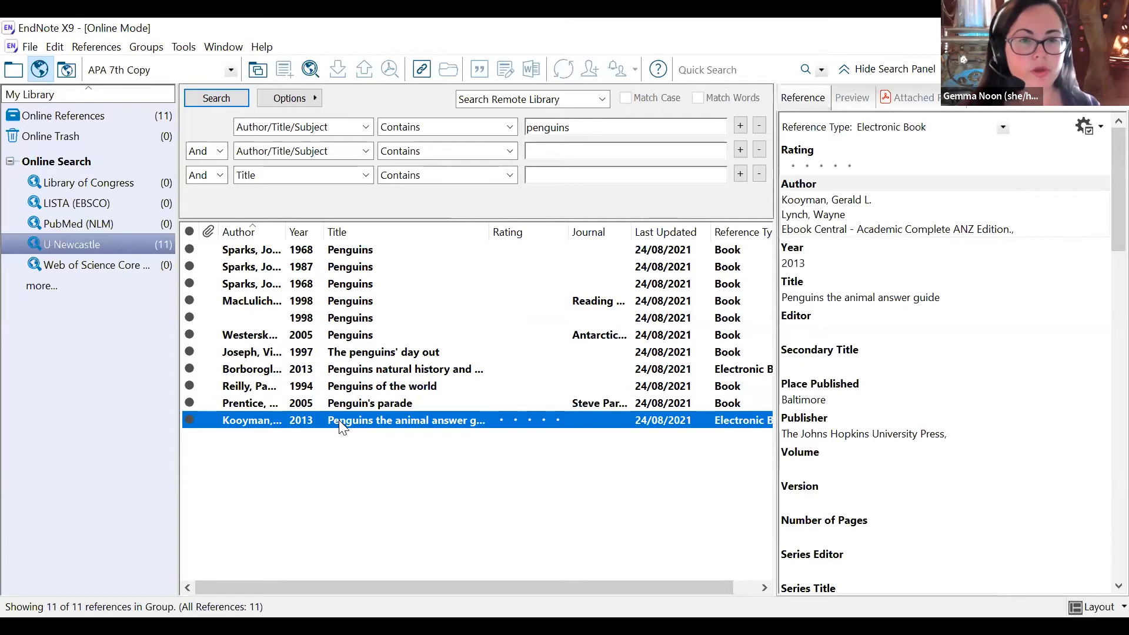
{"action": "left_click", "coordinate": [344, 353], "text": "shift"}
{"action": "left_click", "coordinate": [343, 303], "text": "shift"}
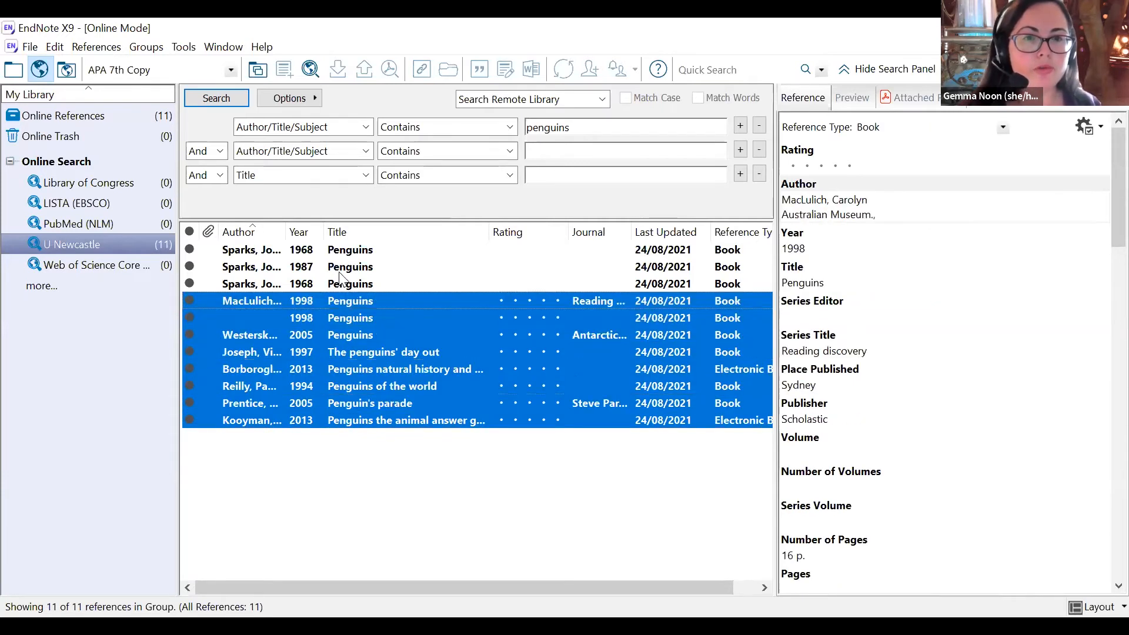
{"action": "left_click", "coordinate": [340, 273], "text": "shift"}
{"action": "left_click", "coordinate": [342, 250], "text": "shift"}
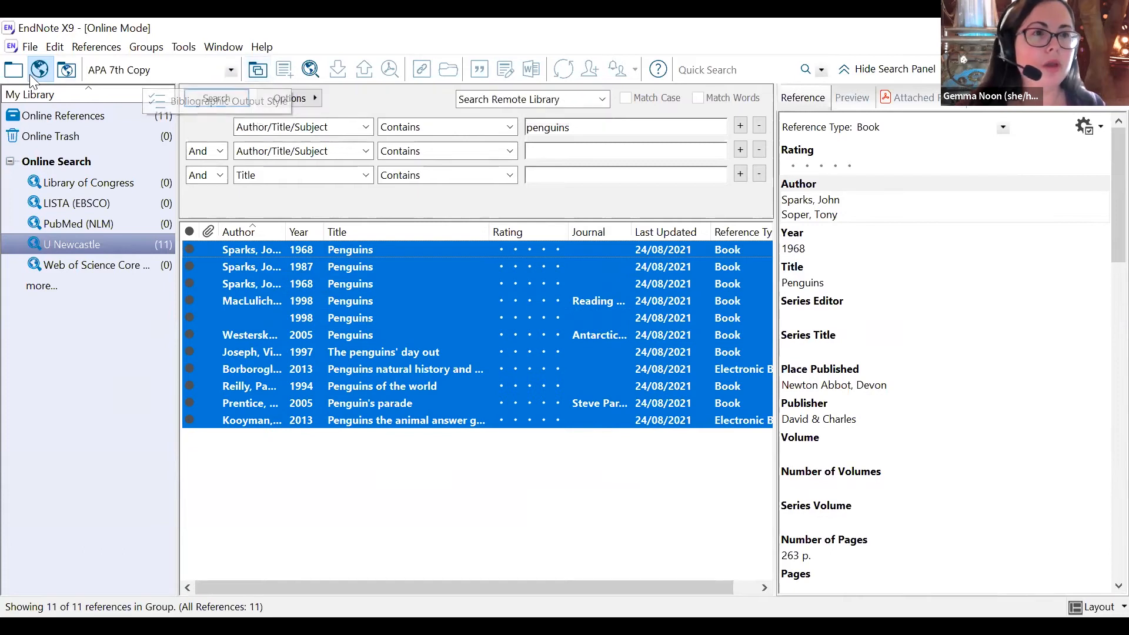
{"action": "left_click", "coordinate": [12, 73]}
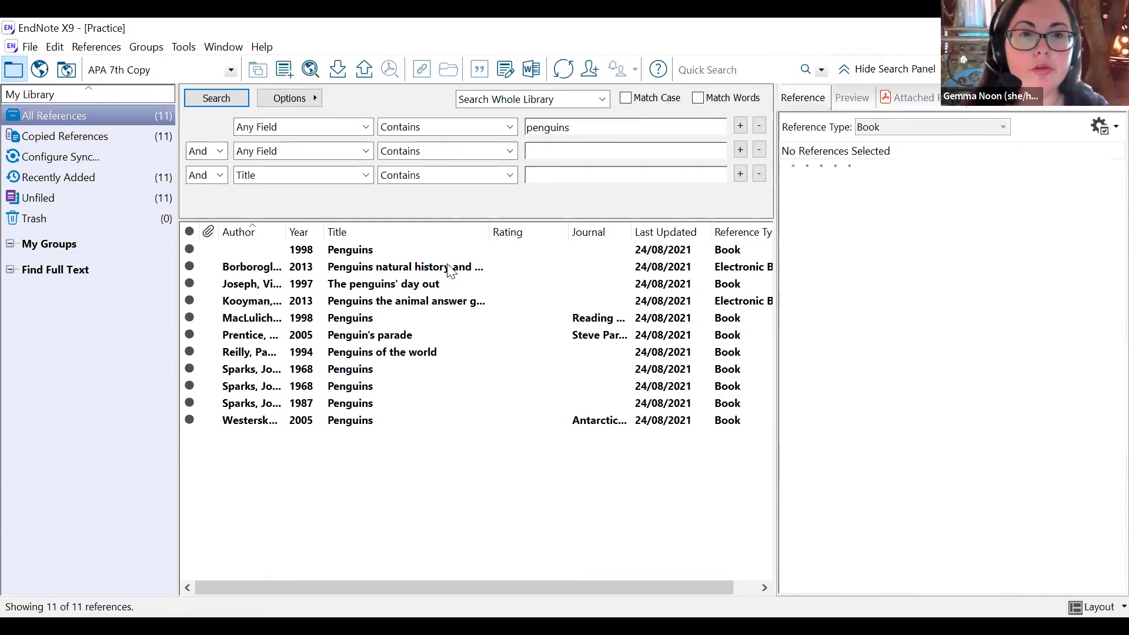
- Open the 2013 electronic book reference "Penguins natural history and conservation" in the Practice library
{"action": "double_click", "coordinate": [430, 269]}
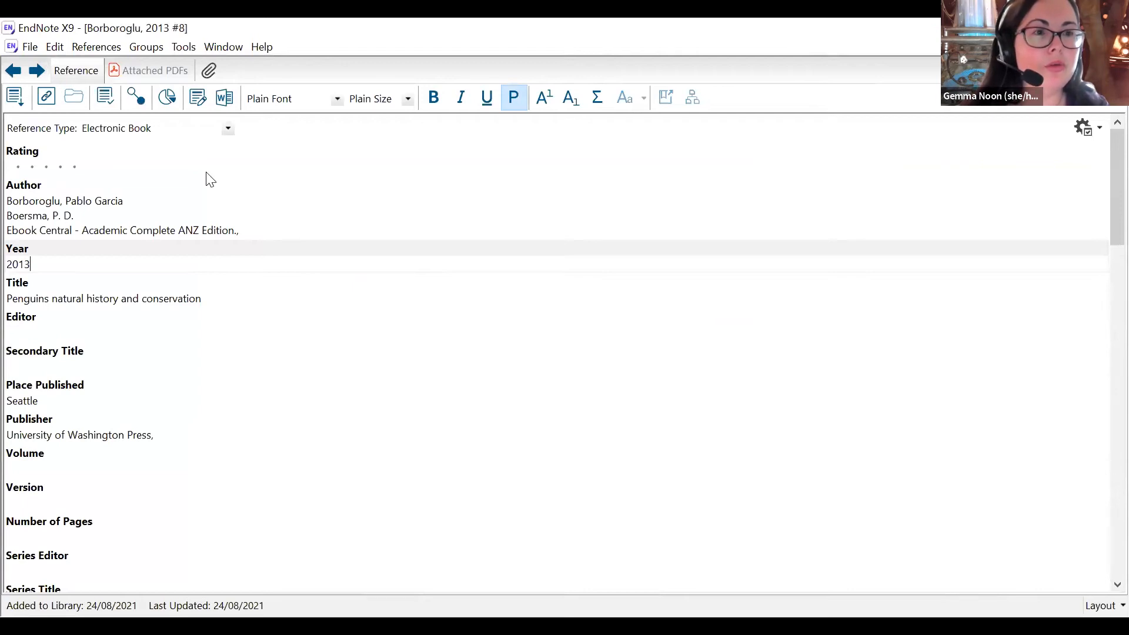
- Go back to the 2005 "Penguins" book record, close it and preview its formatted APA 7th Copy reference
{"action": "left_click_drag", "start_coordinate": [1101, 187], "coordinate": [1102, 155]}
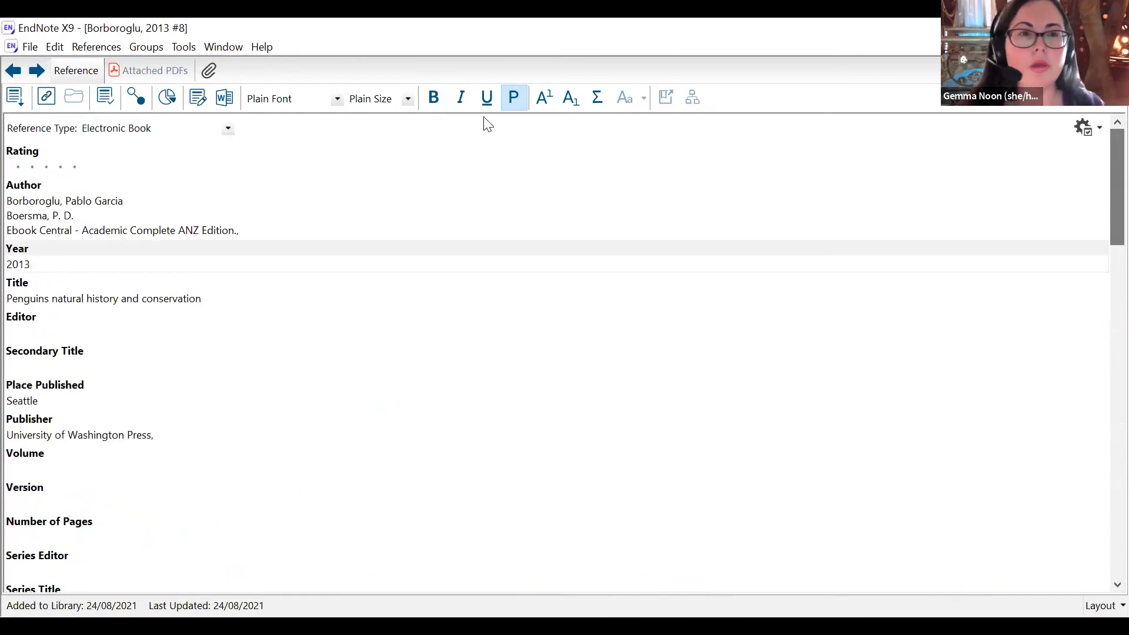
{"action": "left_click", "coordinate": [14, 70]}
{"action": "left_click", "coordinate": [14, 71]}
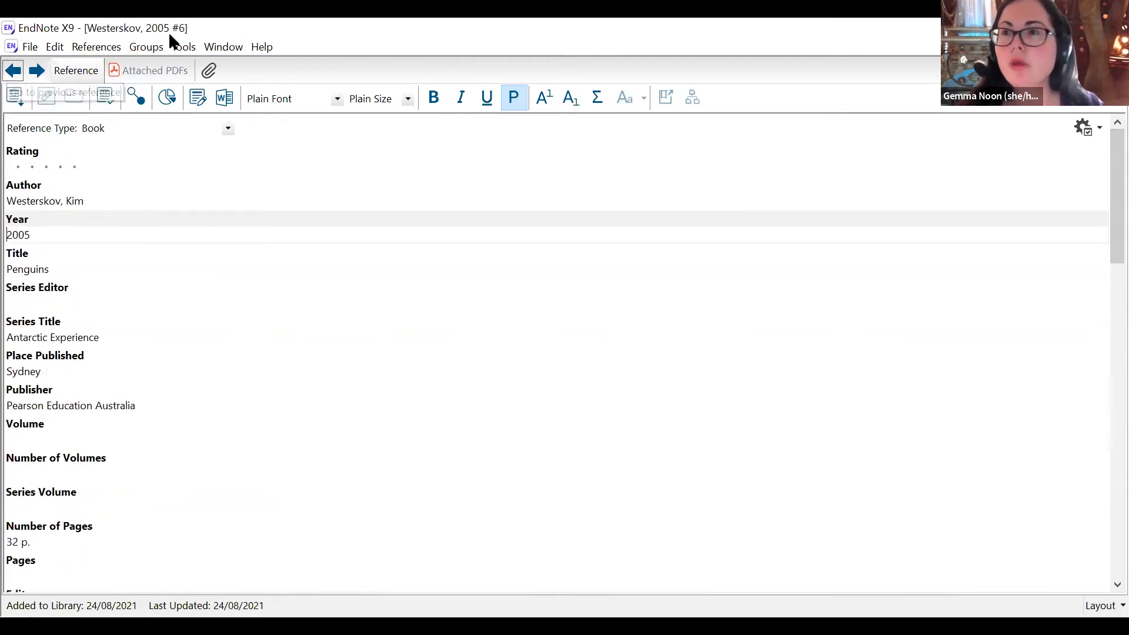
{"action": "left_click", "coordinate": [1117, 46]}
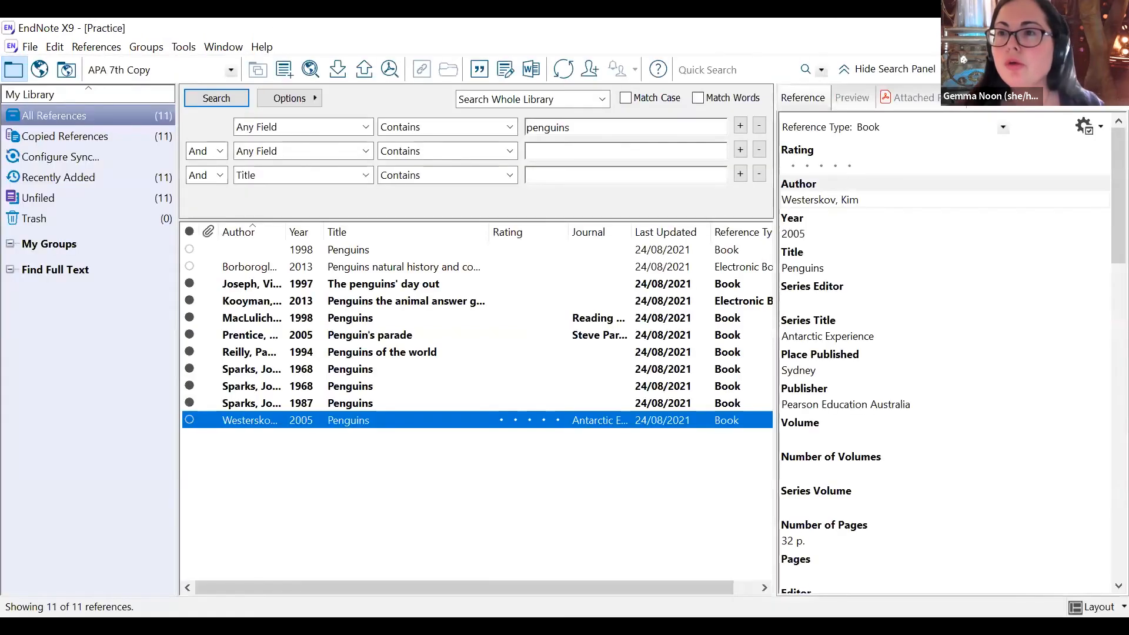
{"action": "left_click", "coordinate": [1100, 142]}
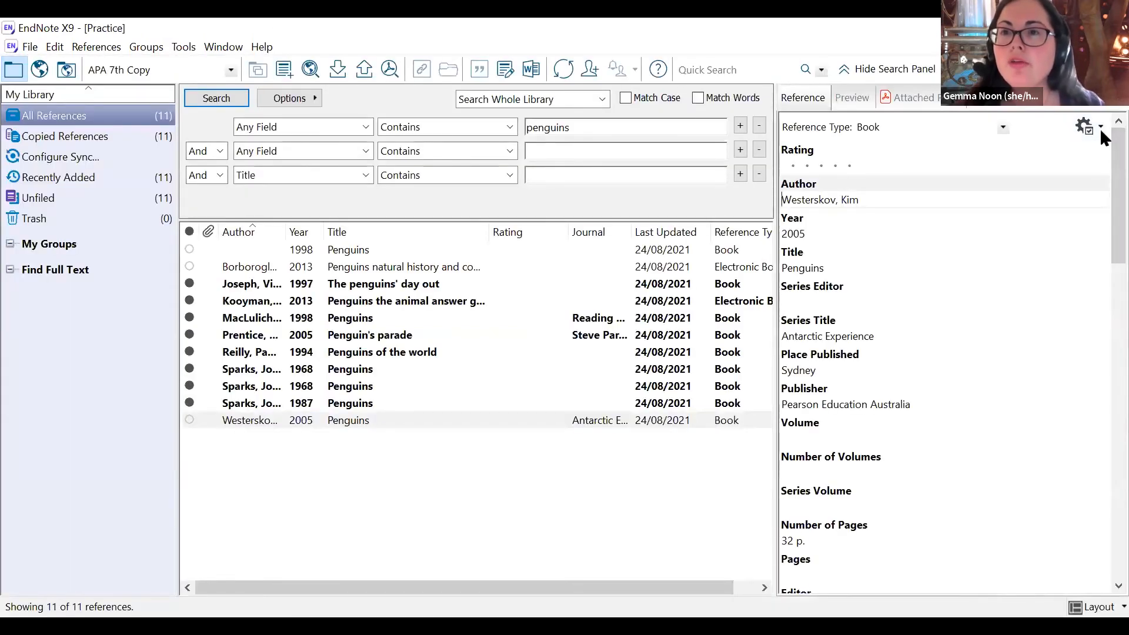
{"action": "left_click", "coordinate": [854, 99]}
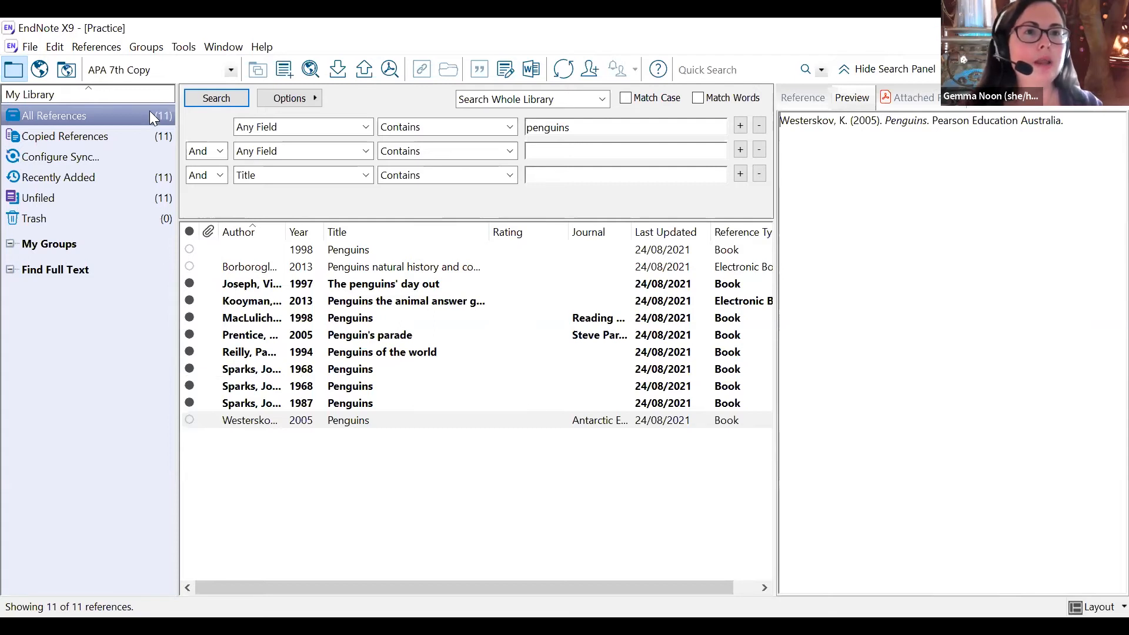
- Create a new group named Penguins under My Groups
{"action": "left_click", "coordinate": [147, 49]}
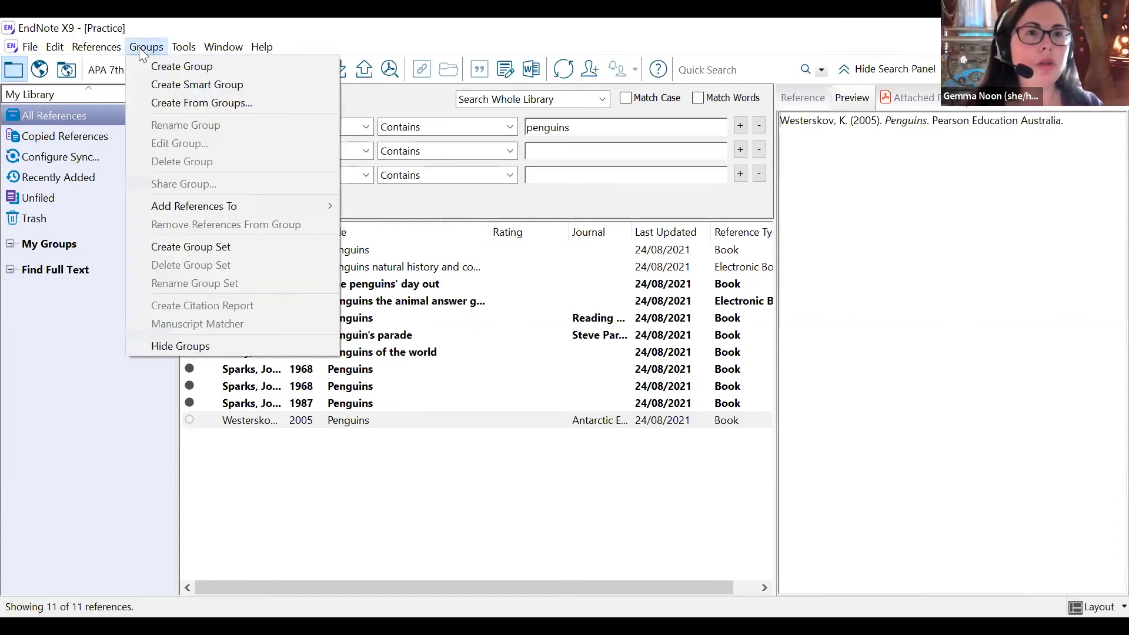
{"action": "left_click", "coordinate": [162, 70]}
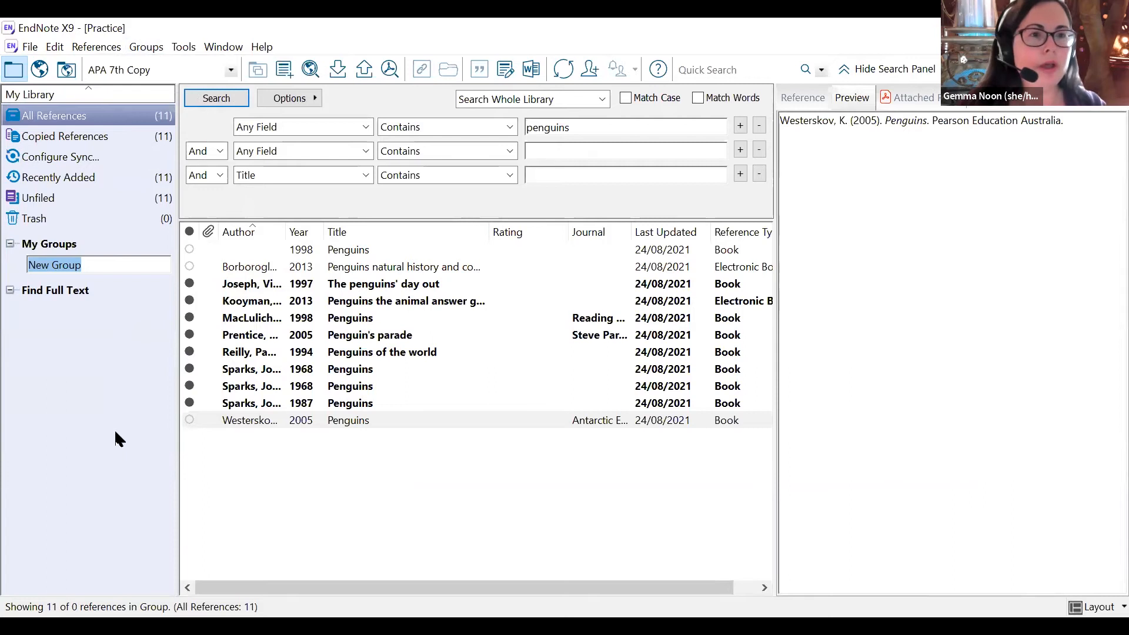
{"action": "key", "text": "BackSpace"}
{"action": "type", "text": "Penguins"}
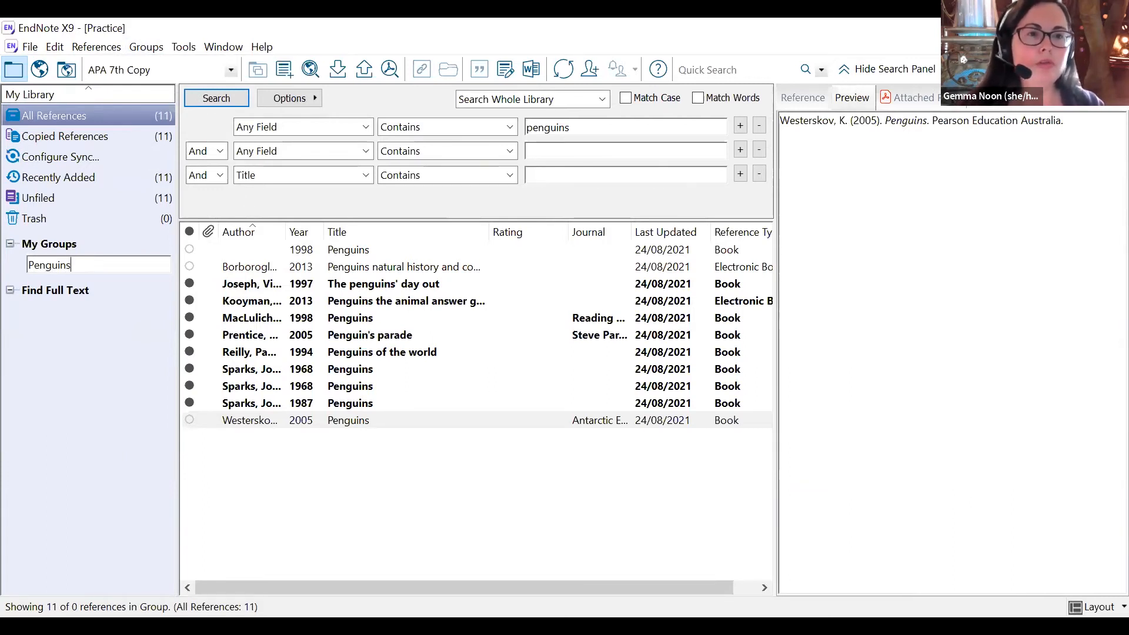
{"action": "left_click", "coordinate": [242, 449]}
- Select all the references in the library and add them to the Penguins group
{"action": "left_click", "coordinate": [265, 421]}
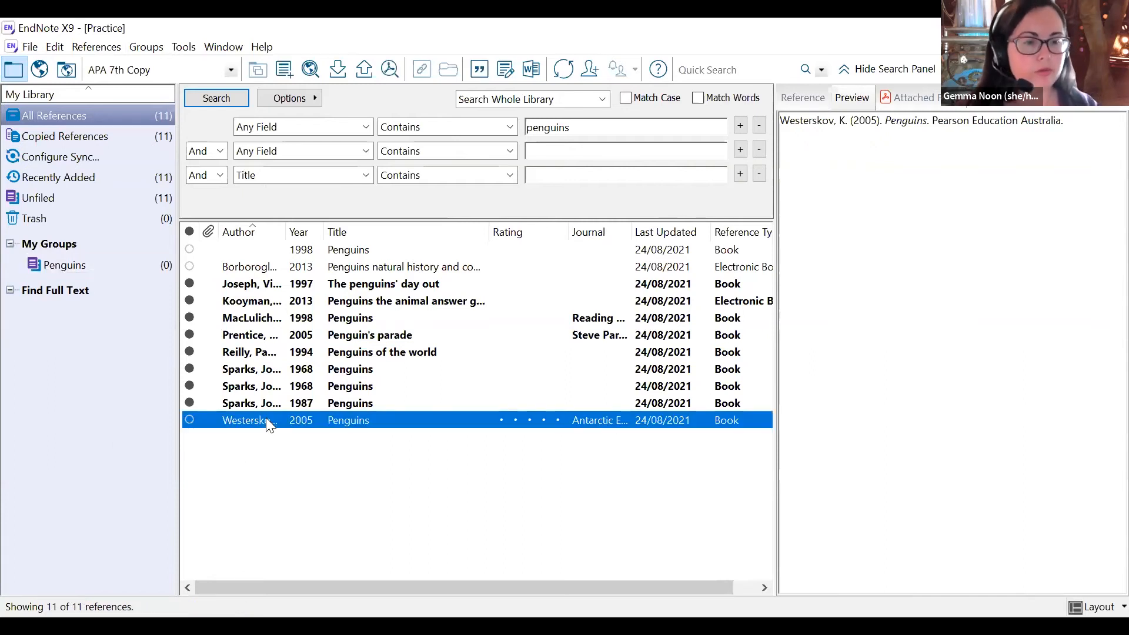
{"action": "left_click", "coordinate": [276, 402], "text": "shift"}
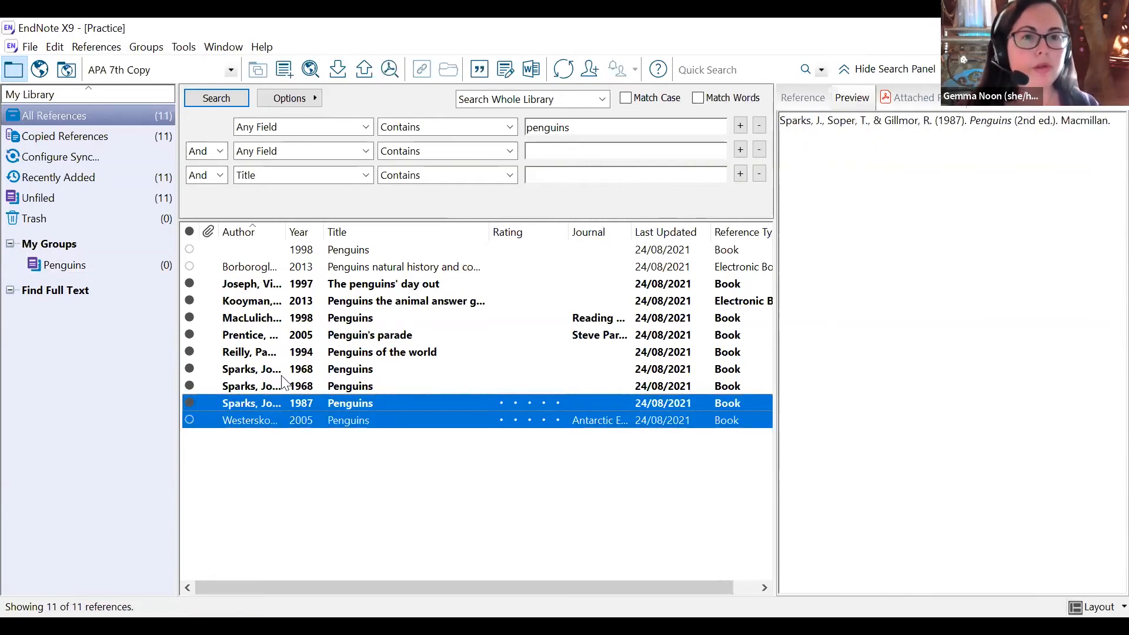
{"action": "left_click", "coordinate": [301, 318], "text": "shift"}
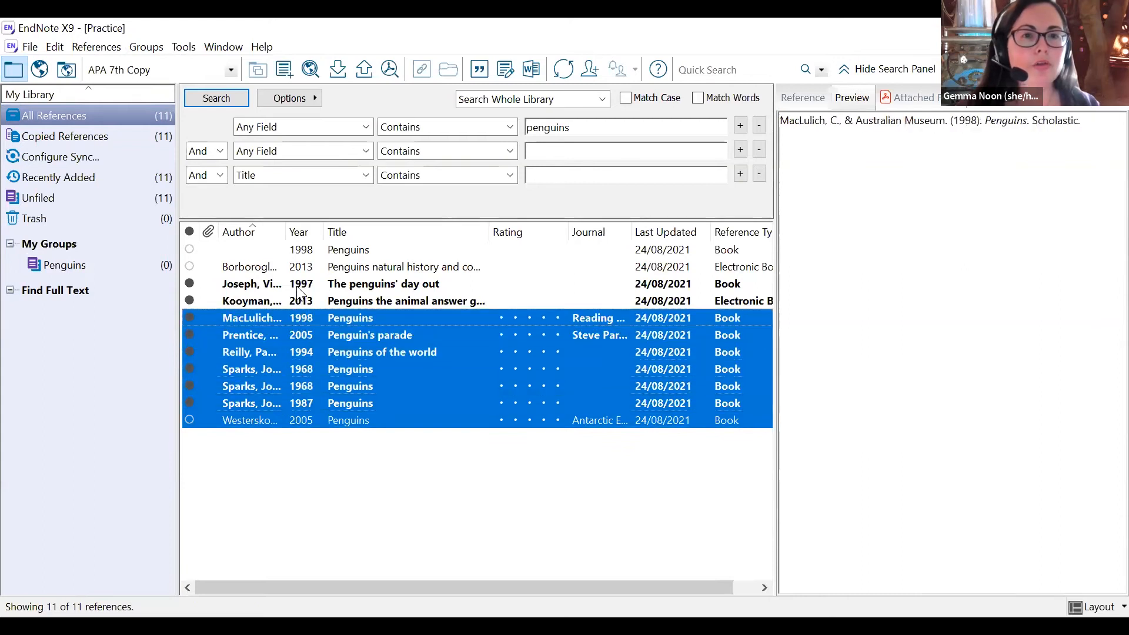
{"action": "left_click", "coordinate": [298, 284], "text": "shift"}
{"action": "left_click", "coordinate": [298, 284]}
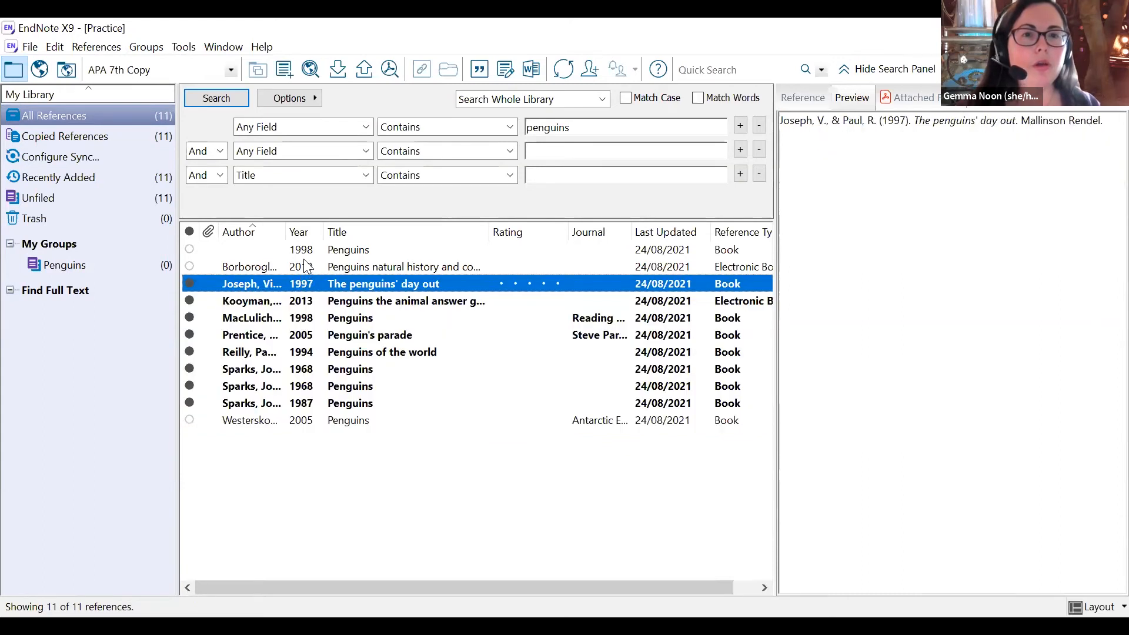
{"action": "left_click", "coordinate": [302, 250]}
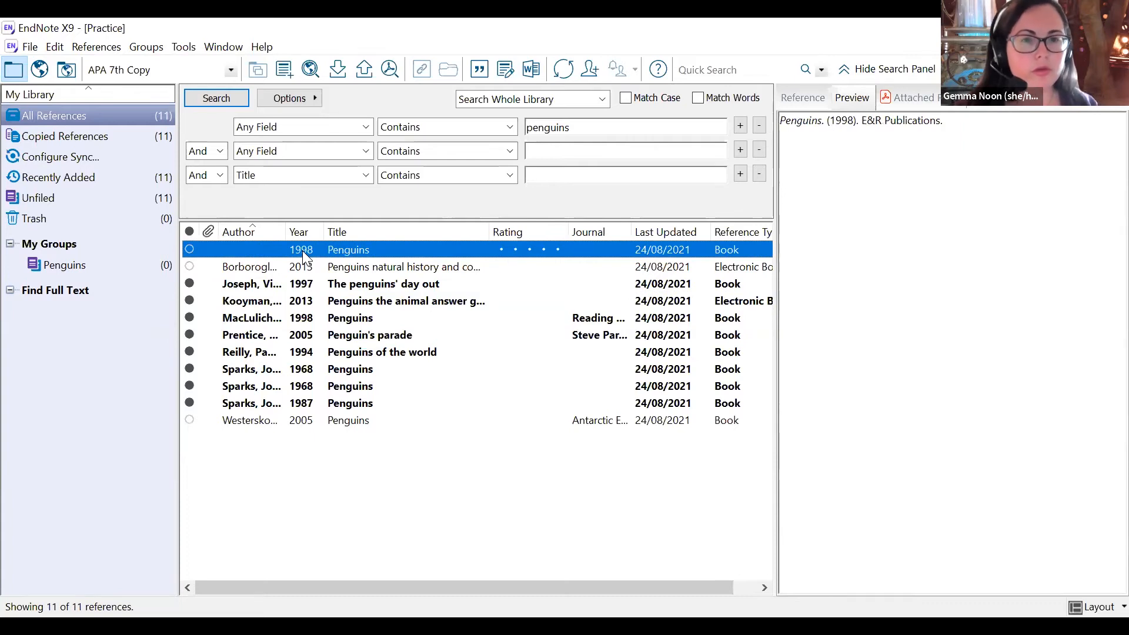
{"action": "left_click", "coordinate": [338, 418], "text": "shift"}
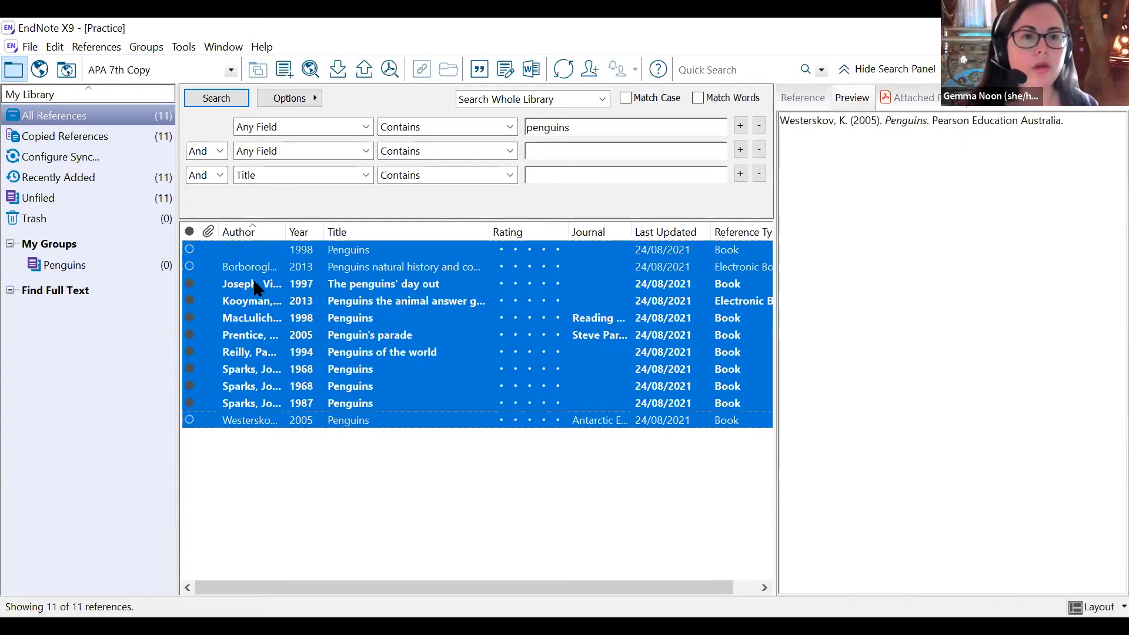
{"action": "left_click_drag", "start_coordinate": [256, 287], "coordinate": [65, 268]}
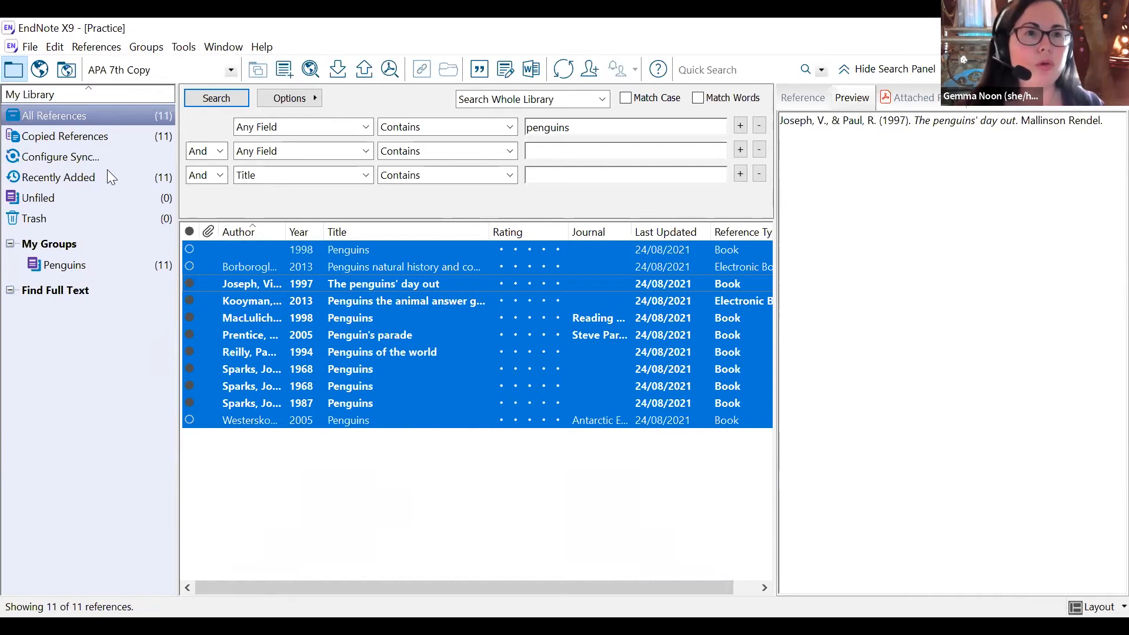
- View the All References, Copied References and Recently Added lists, ending on the Penguins group
{"action": "left_click", "coordinate": [98, 114]}
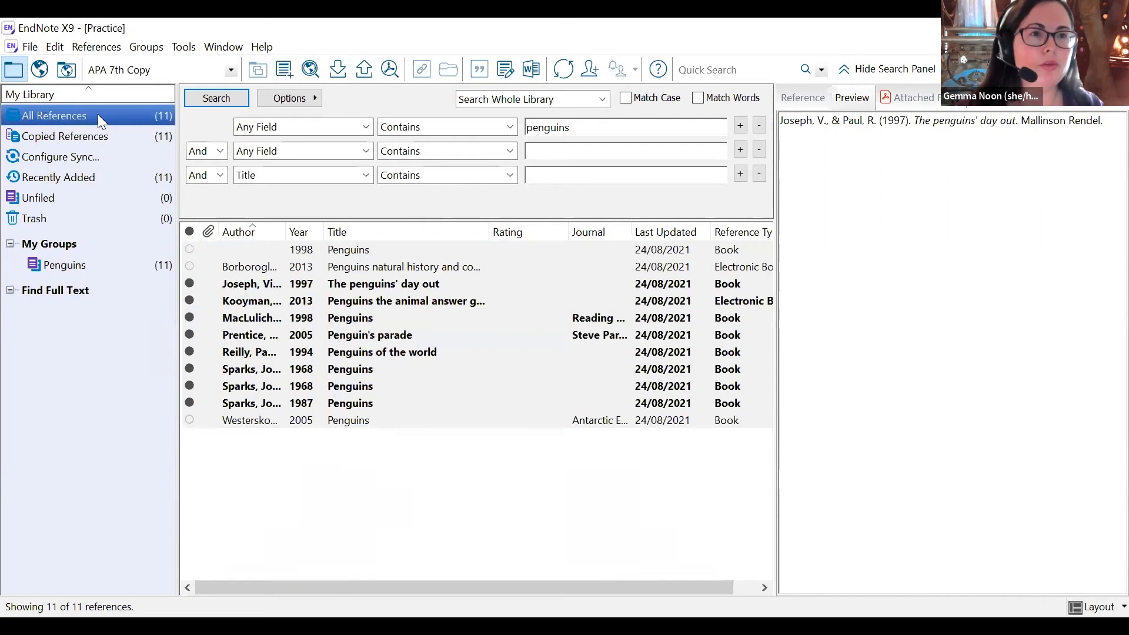
{"action": "left_click", "coordinate": [95, 135]}
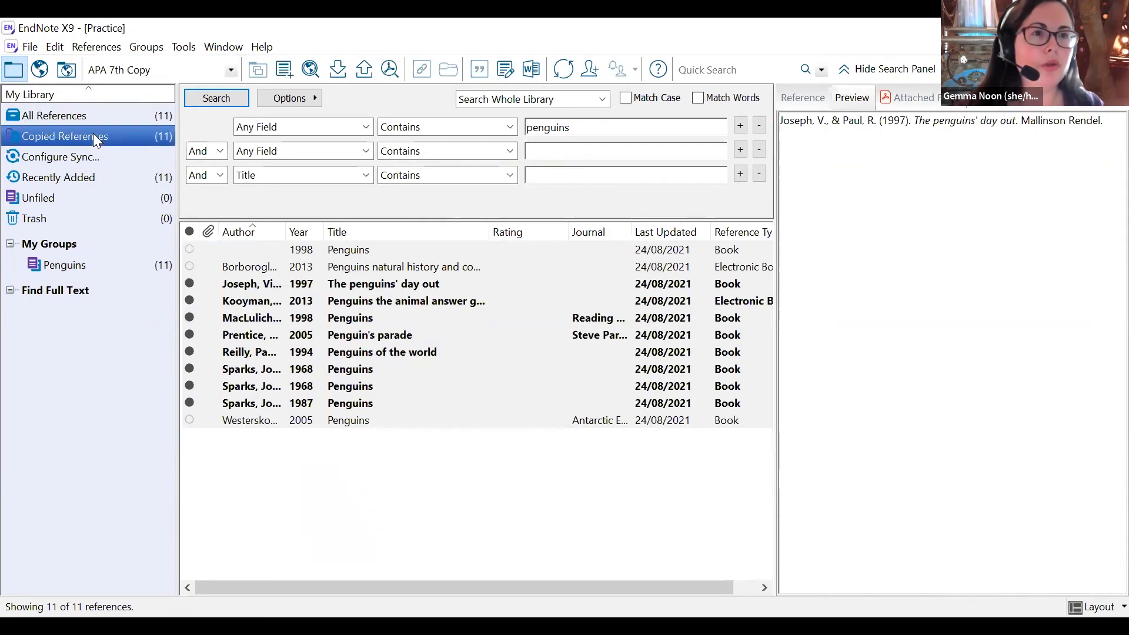
{"action": "left_click", "coordinate": [85, 176]}
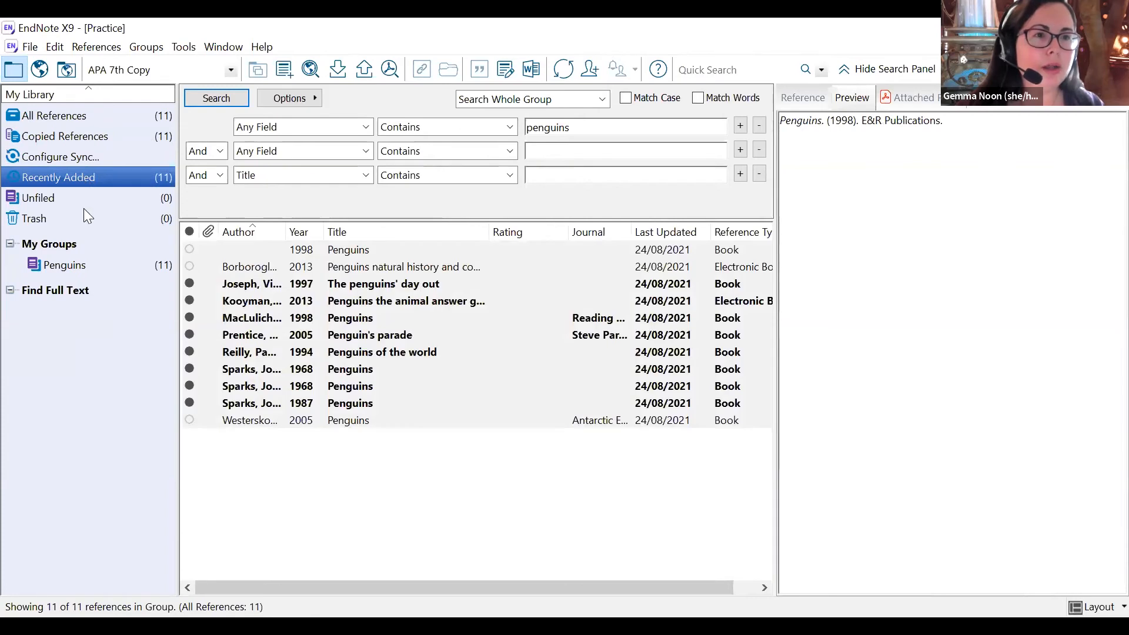
{"action": "left_click", "coordinate": [64, 266]}
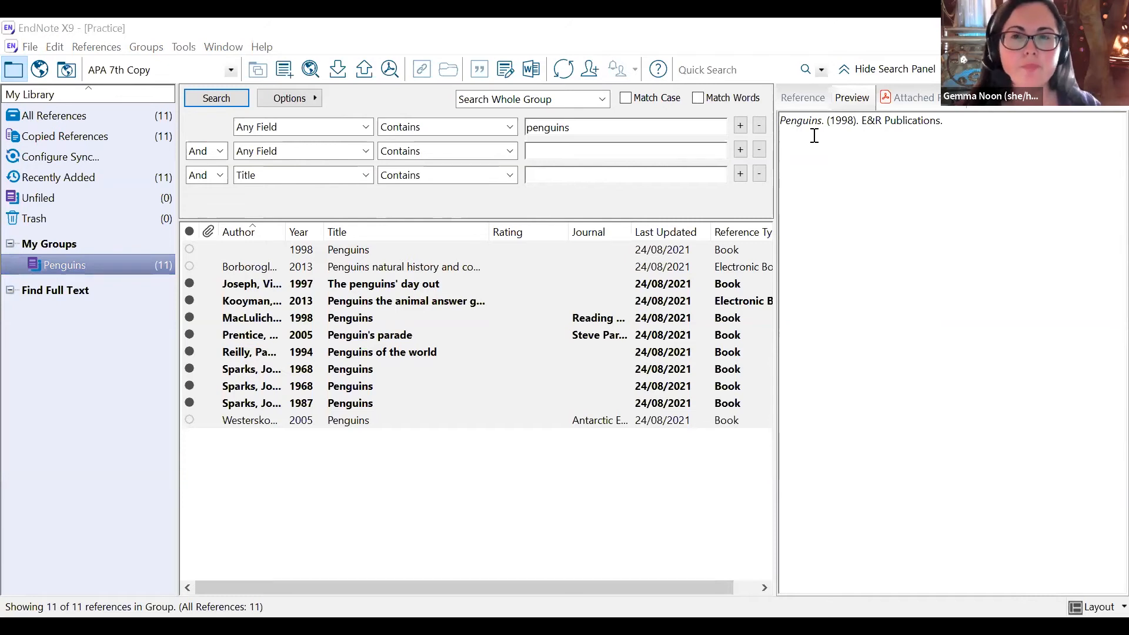
- Switch to the CWW Demo document in Word and add a space before the first sentence's full stop
{"action": "key", "text": "alt+Tab"}
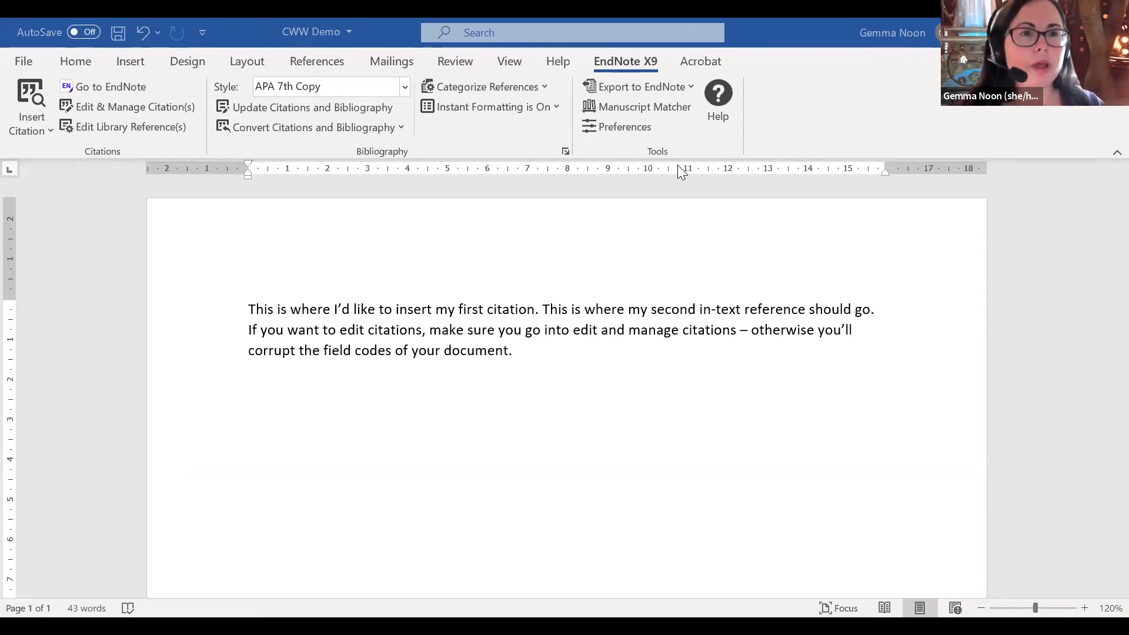
{"action": "double_click", "coordinate": [535, 310]}
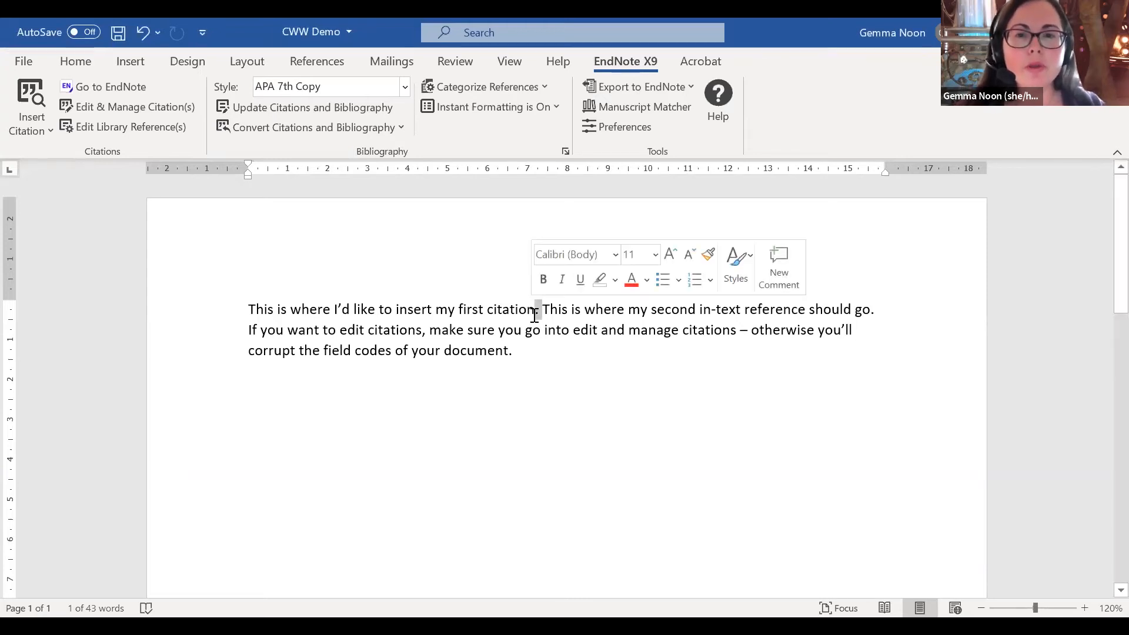
{"action": "key", "text": "ctrl+z"}
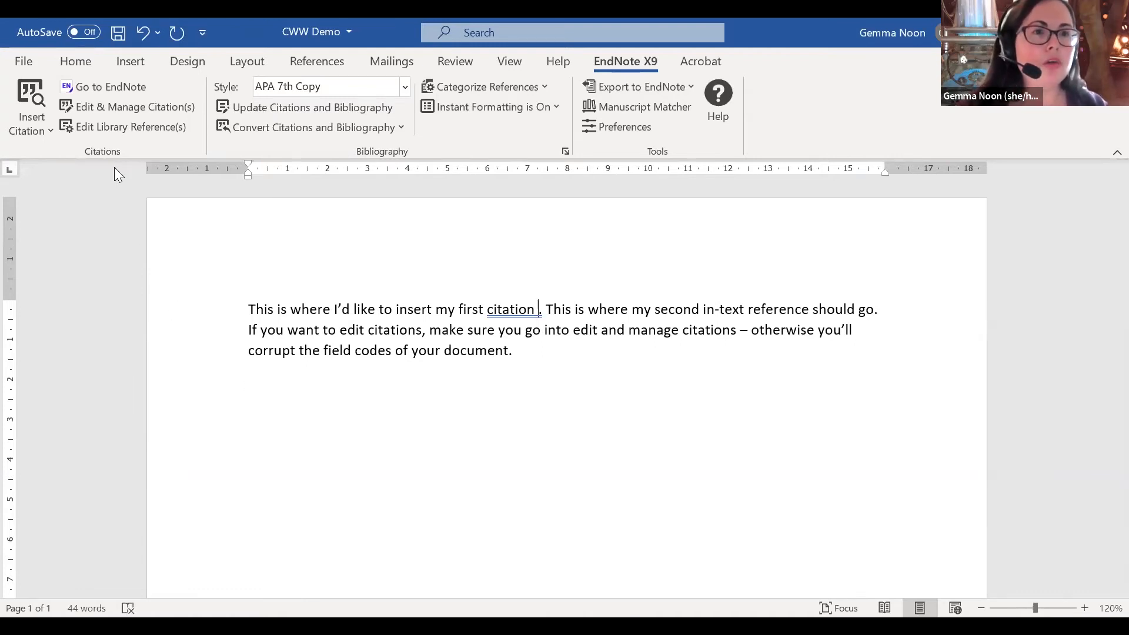
- Find "Penguins" in the EndNote library and insert the 2013 "Penguins natural history and conservation" reference as the first citation
{"action": "left_click", "coordinate": [28, 93]}
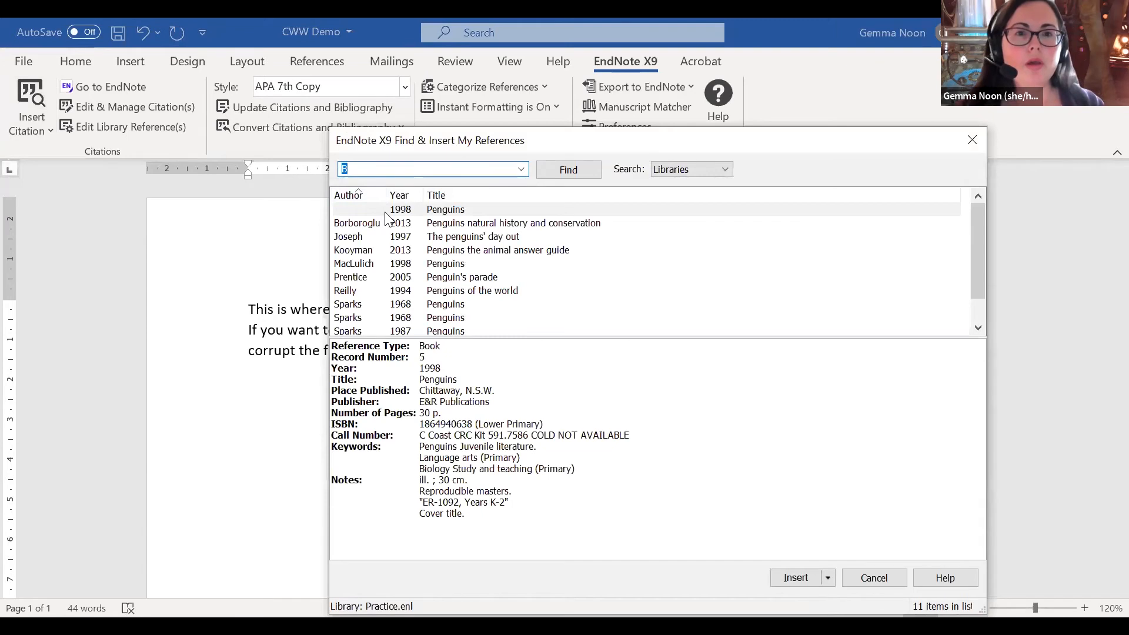
{"action": "left_click", "coordinate": [374, 172]}
{"action": "key", "text": "BackSpace"}
{"action": "type", "text": "P"}
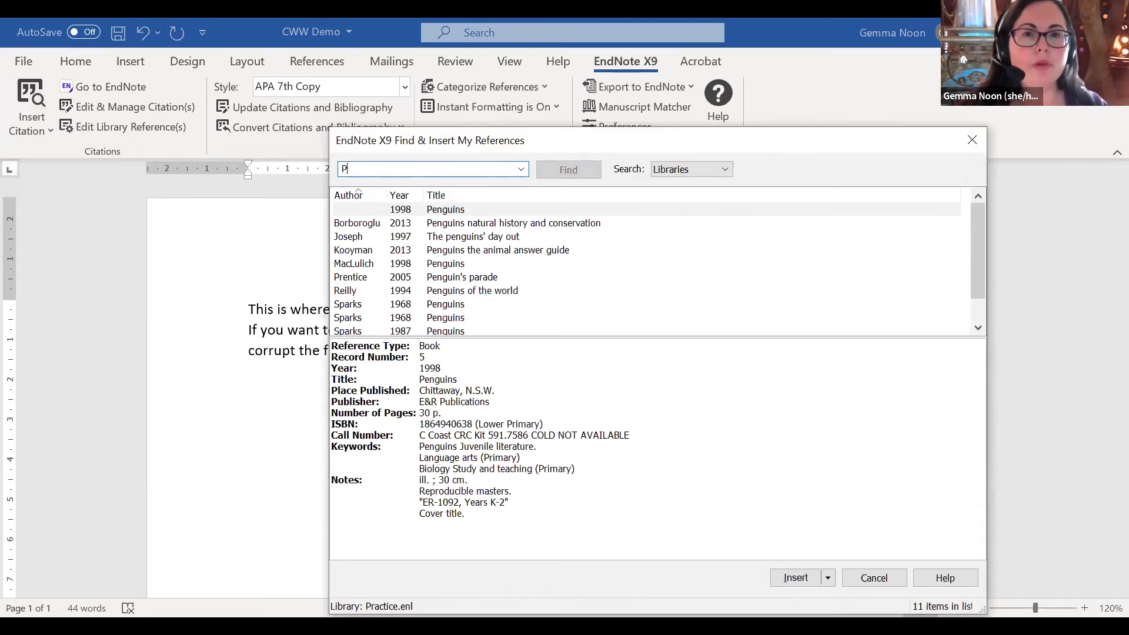
{"action": "type", "text": "enguins"}
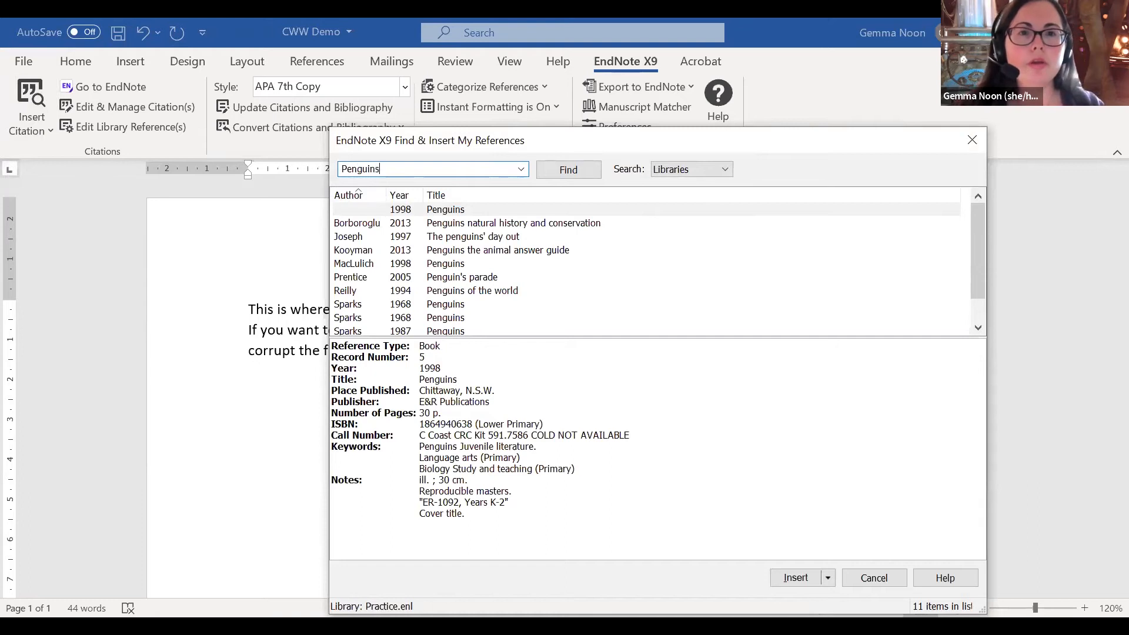
{"action": "left_click", "coordinate": [550, 166]}
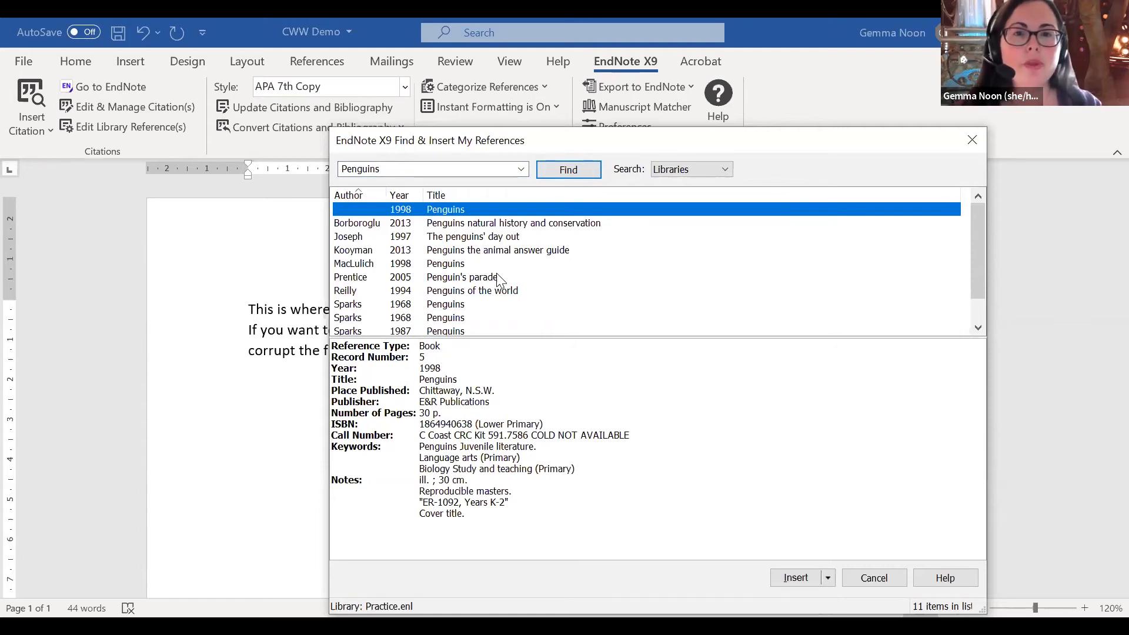
{"action": "left_click", "coordinate": [485, 226]}
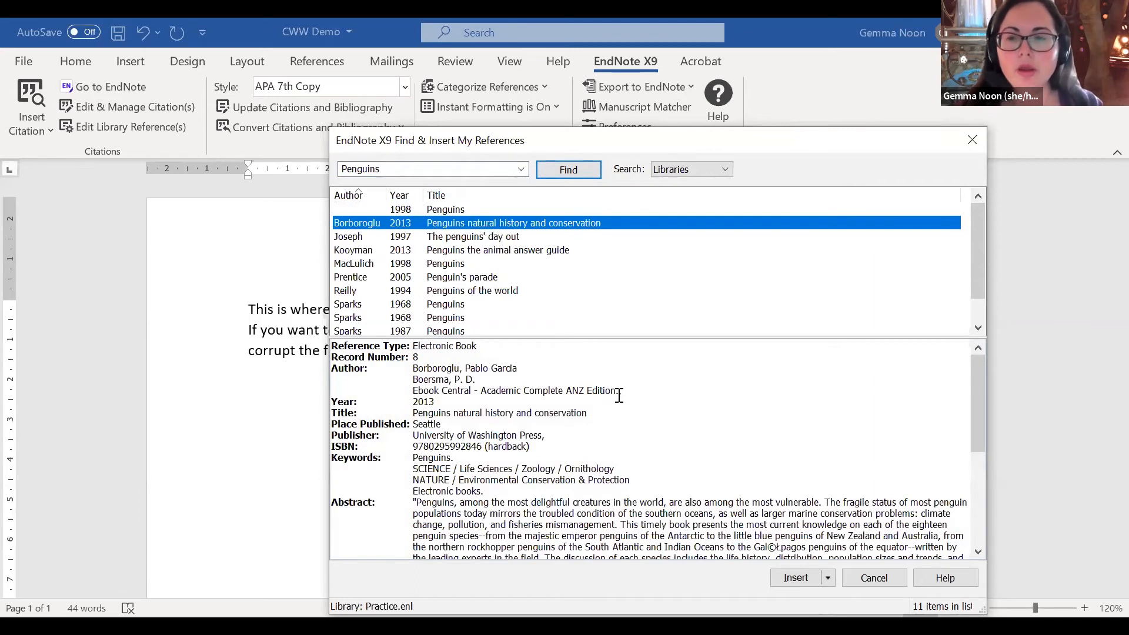
{"action": "left_click", "coordinate": [785, 573]}
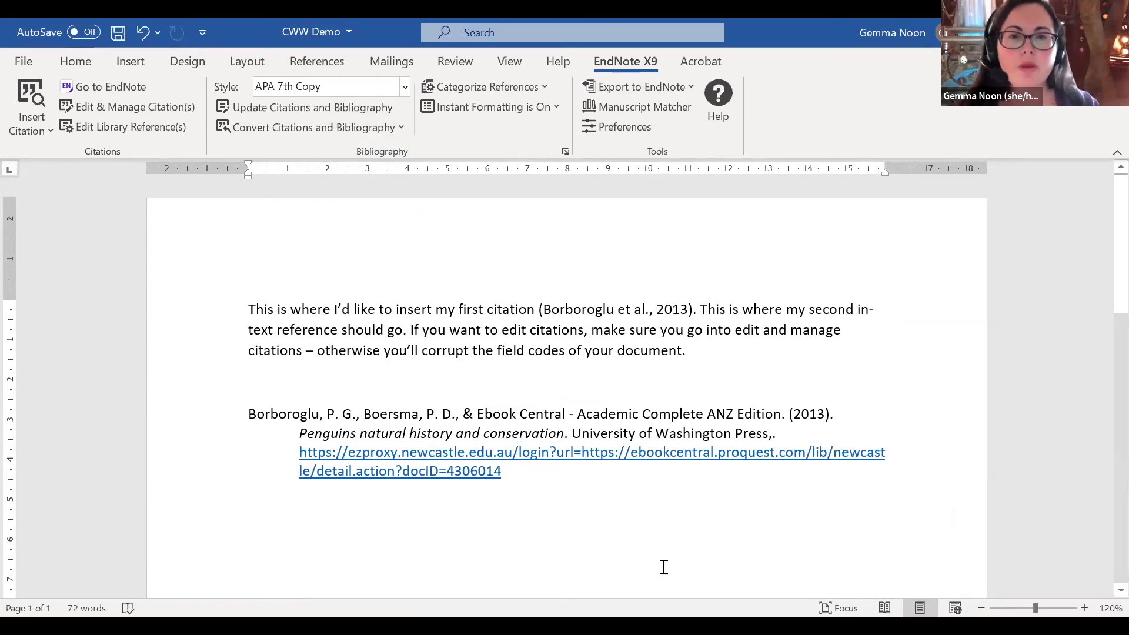
- Insert the first-listed 1968 "Penguins" reference as a citation after "second in-text reference should go", with a space before it
{"action": "left_click", "coordinate": [402, 333]}
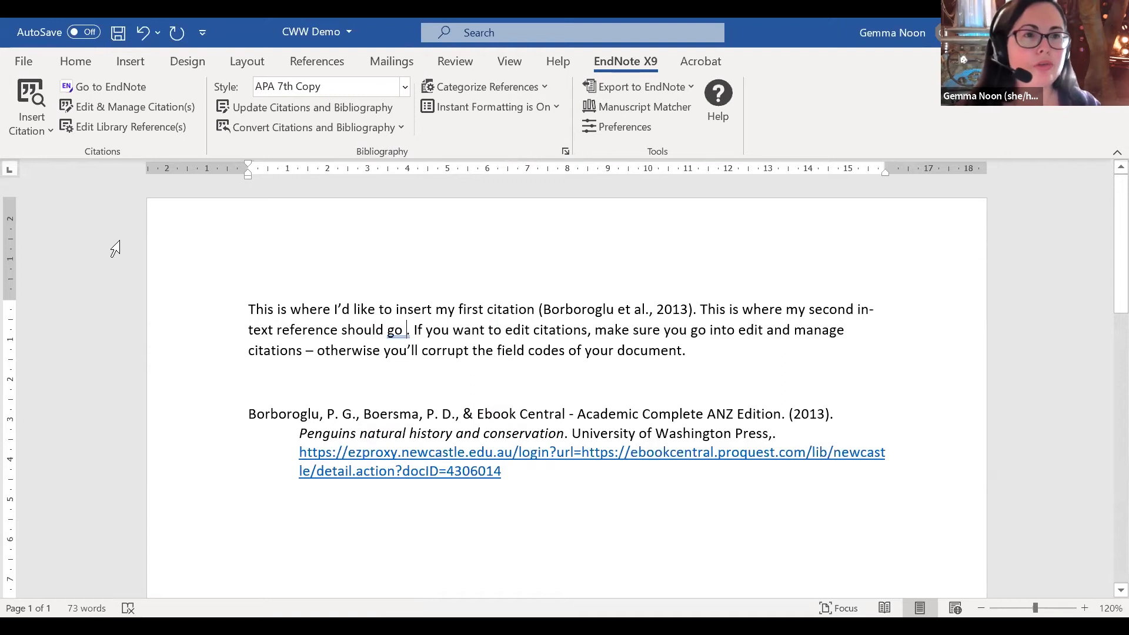
{"action": "left_click", "coordinate": [21, 91]}
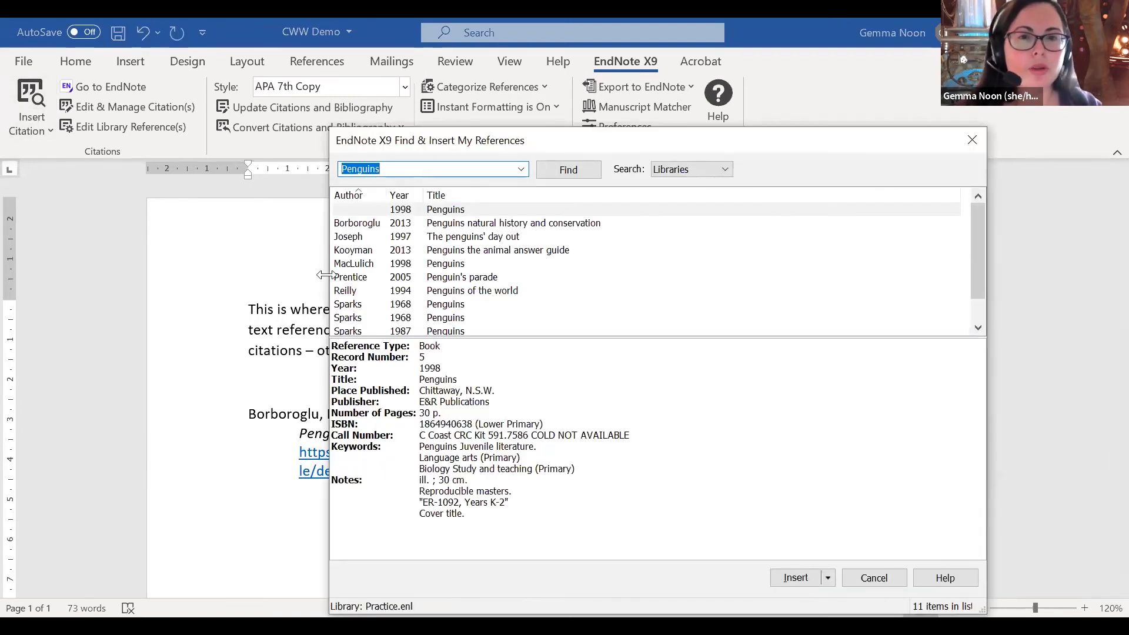
{"action": "left_click", "coordinate": [405, 303]}
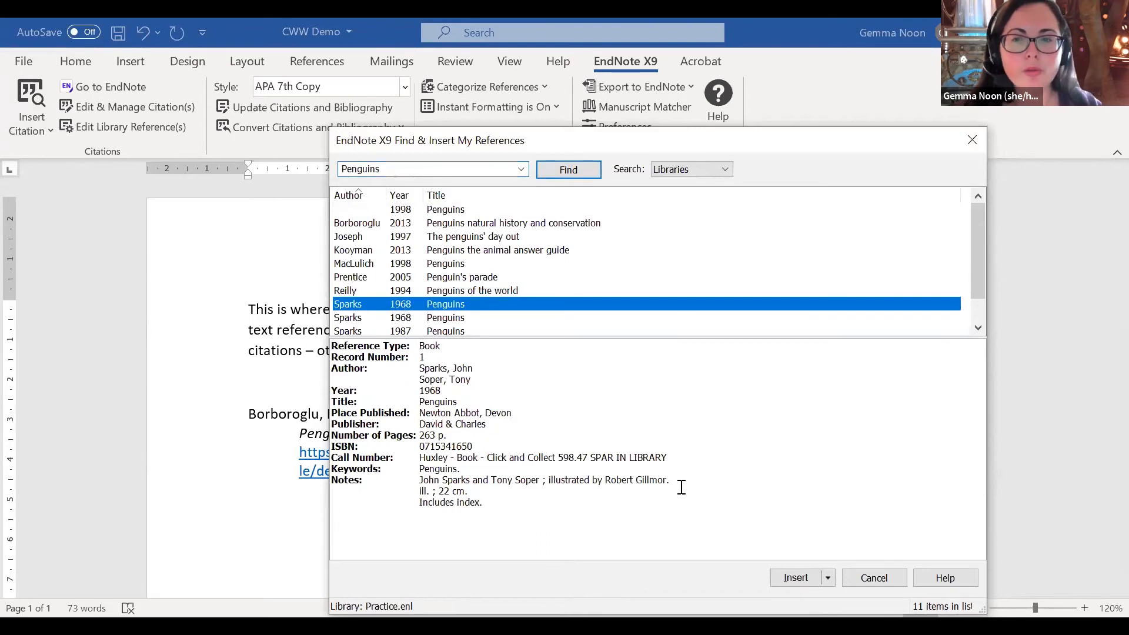
{"action": "left_click", "coordinate": [782, 577]}
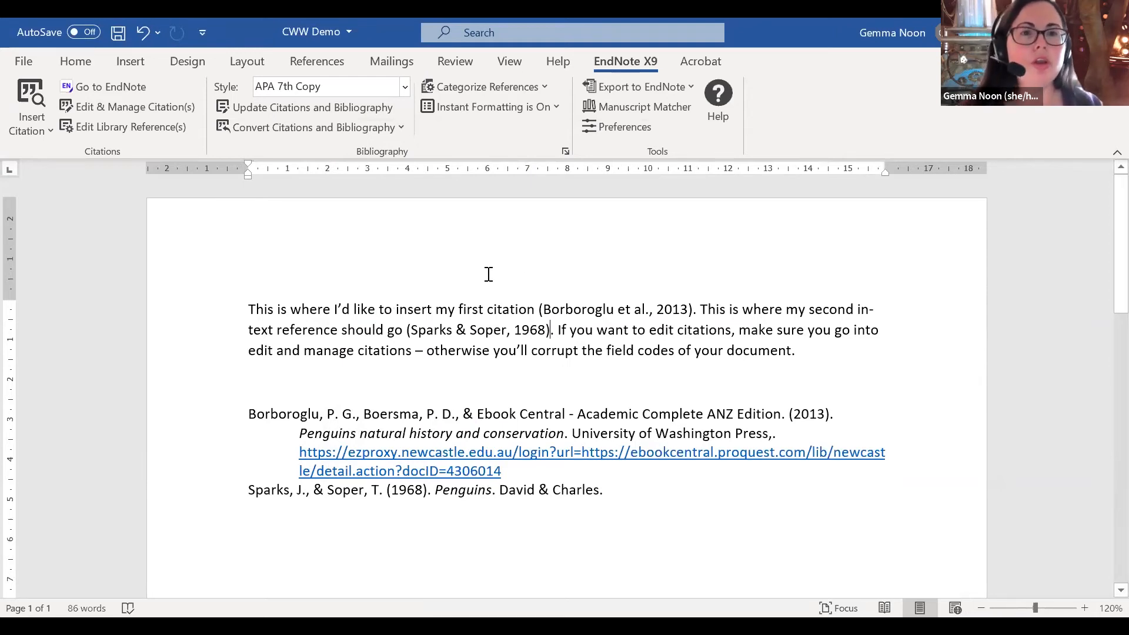
- Remove the 2013 "Penguins natural history and conservation" citation through EndNote's Edit & Manage Citations and apply the change
{"action": "left_click", "coordinate": [153, 116]}
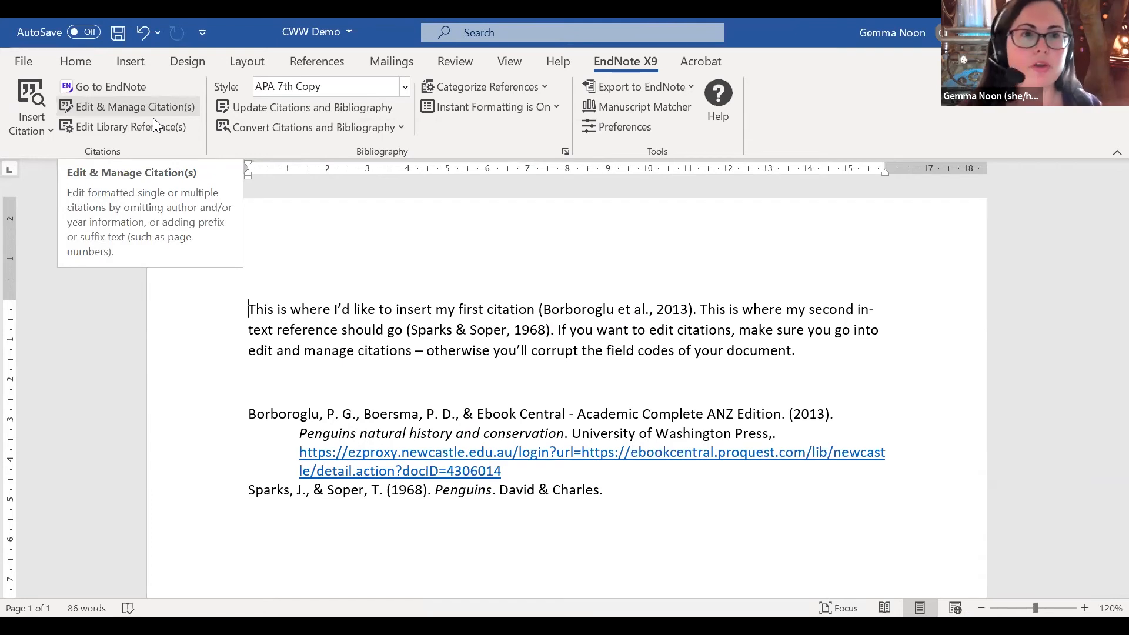
{"action": "left_click", "coordinate": [153, 117]}
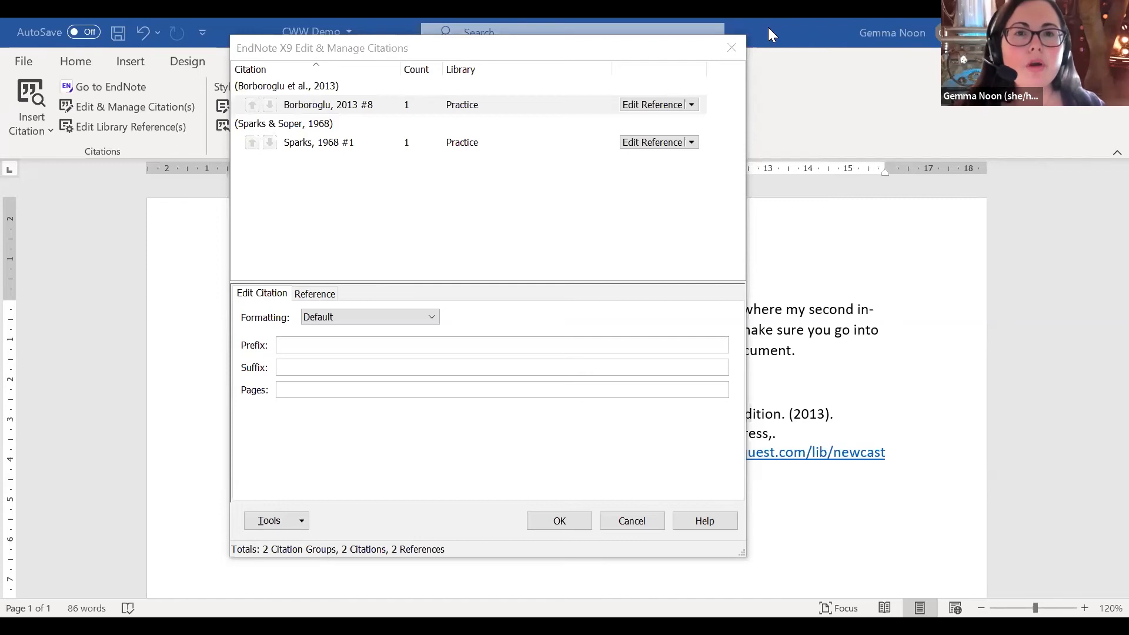
{"action": "left_click", "coordinate": [692, 105]}
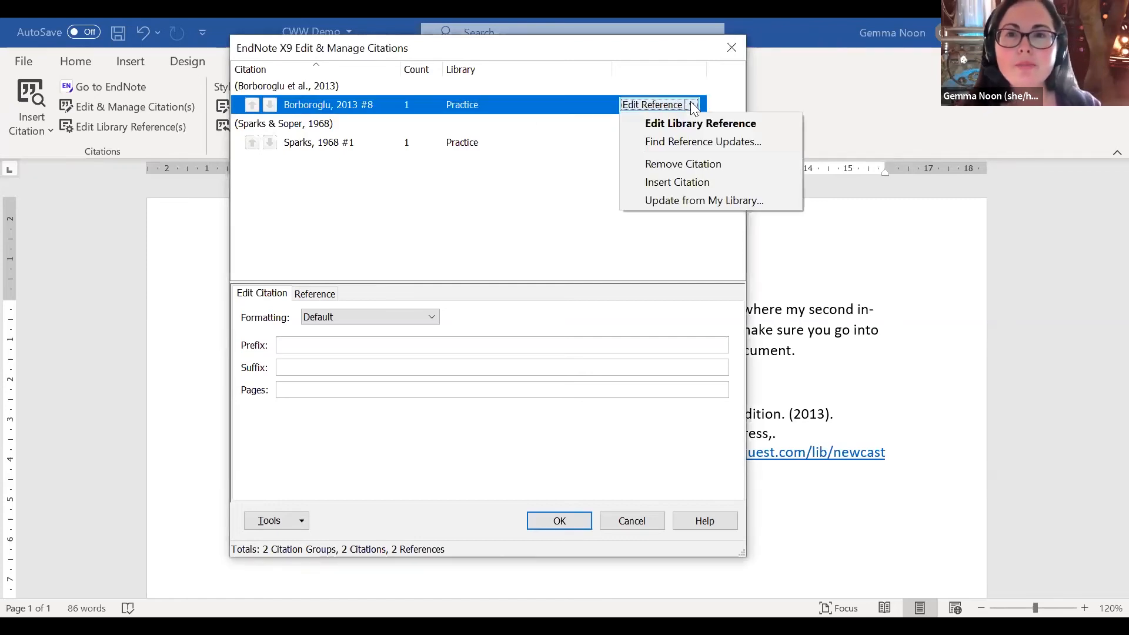
{"action": "left_click", "coordinate": [668, 165]}
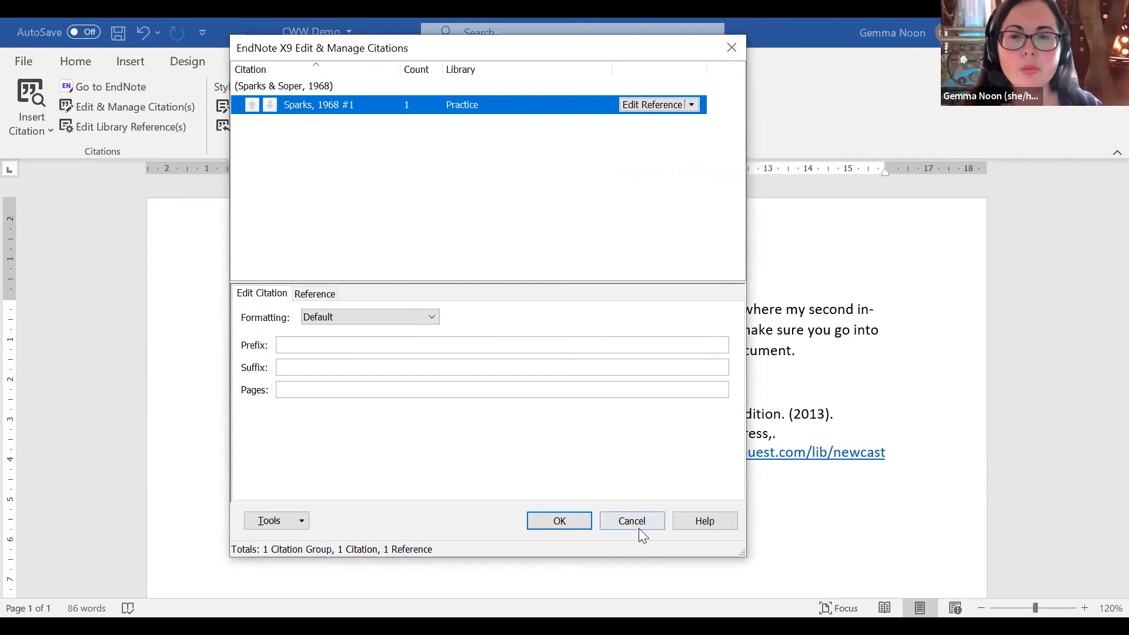
{"action": "left_click", "coordinate": [559, 521]}
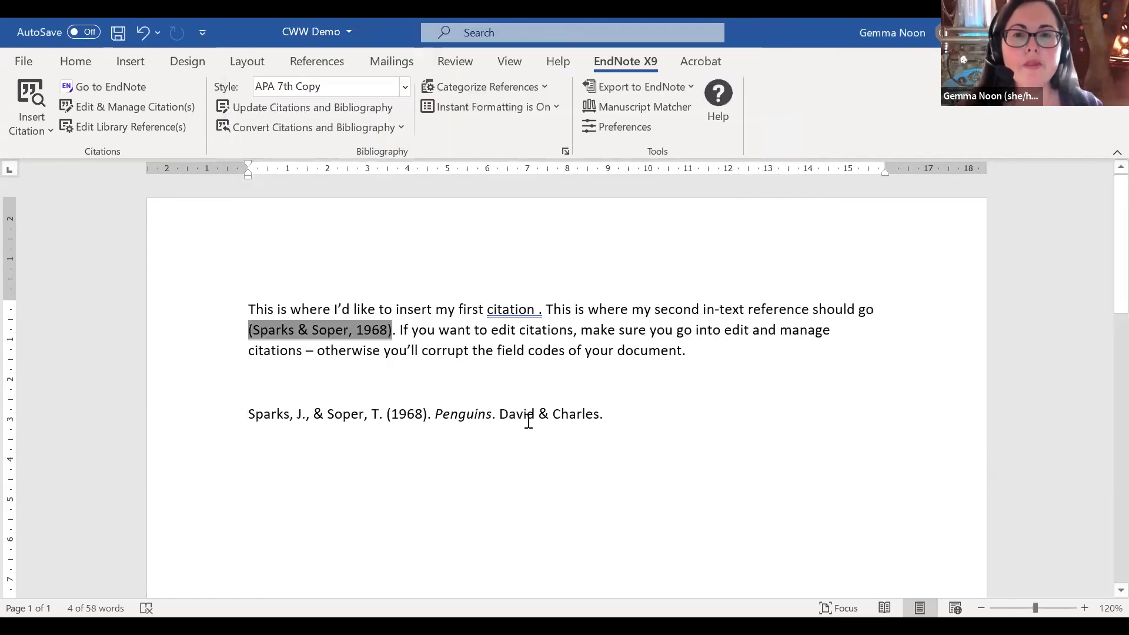
- Edit the 1968 "Penguins" citation in the second sentence to include page number 55
{"action": "left_click", "coordinate": [429, 351]}
{"action": "left_click", "coordinate": [386, 333]}
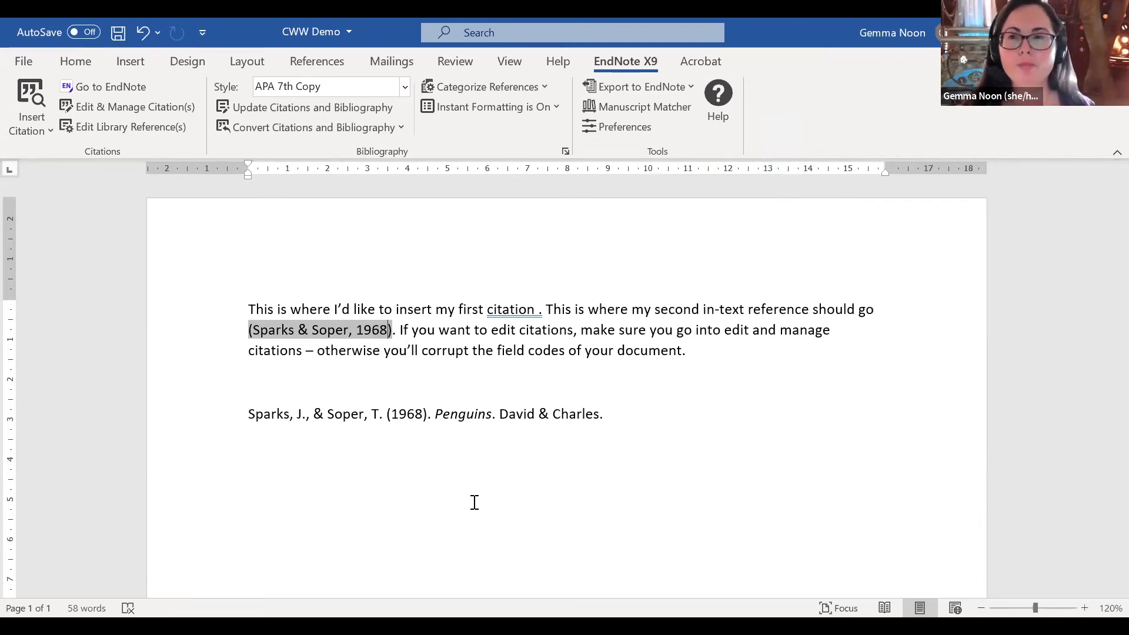
{"action": "left_click", "coordinate": [93, 107]}
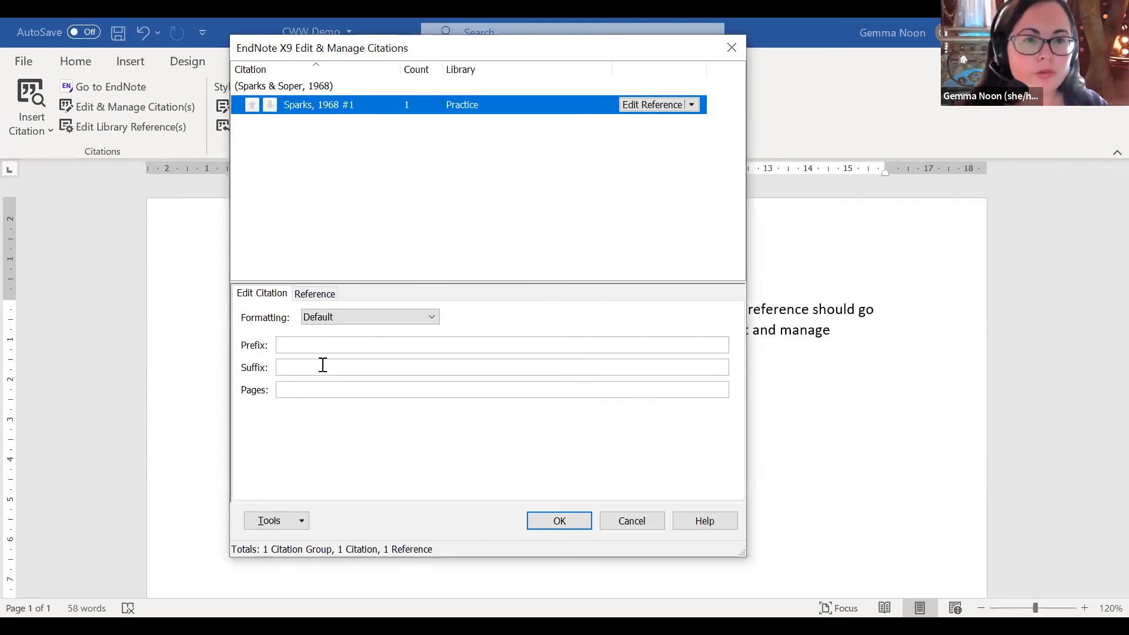
{"action": "left_click", "coordinate": [322, 388]}
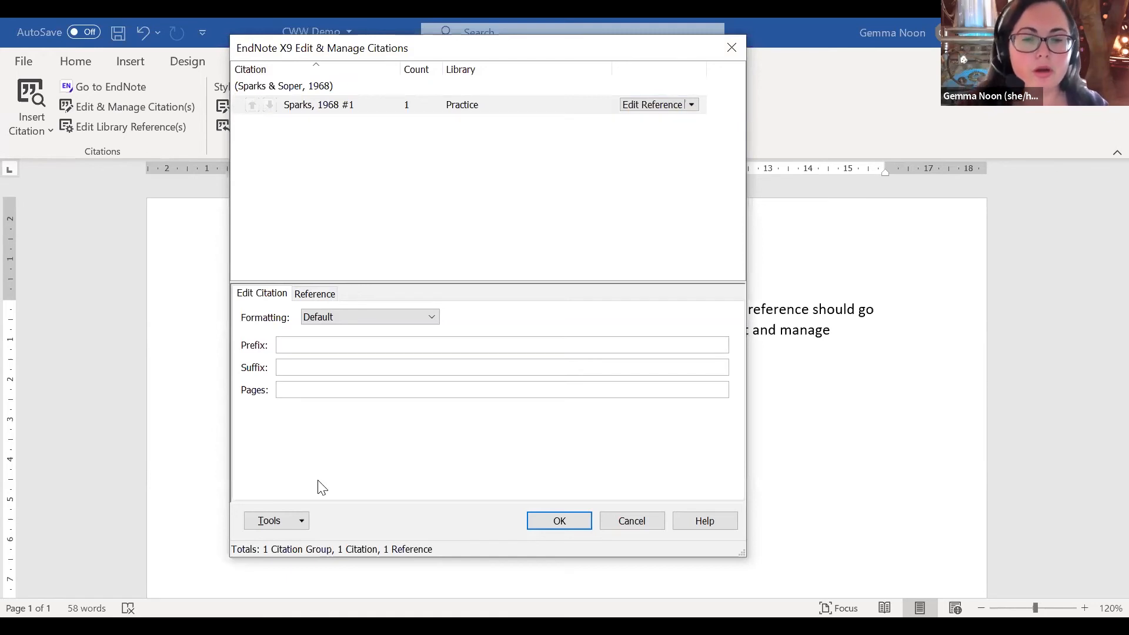
{"action": "type", "text": "55"}
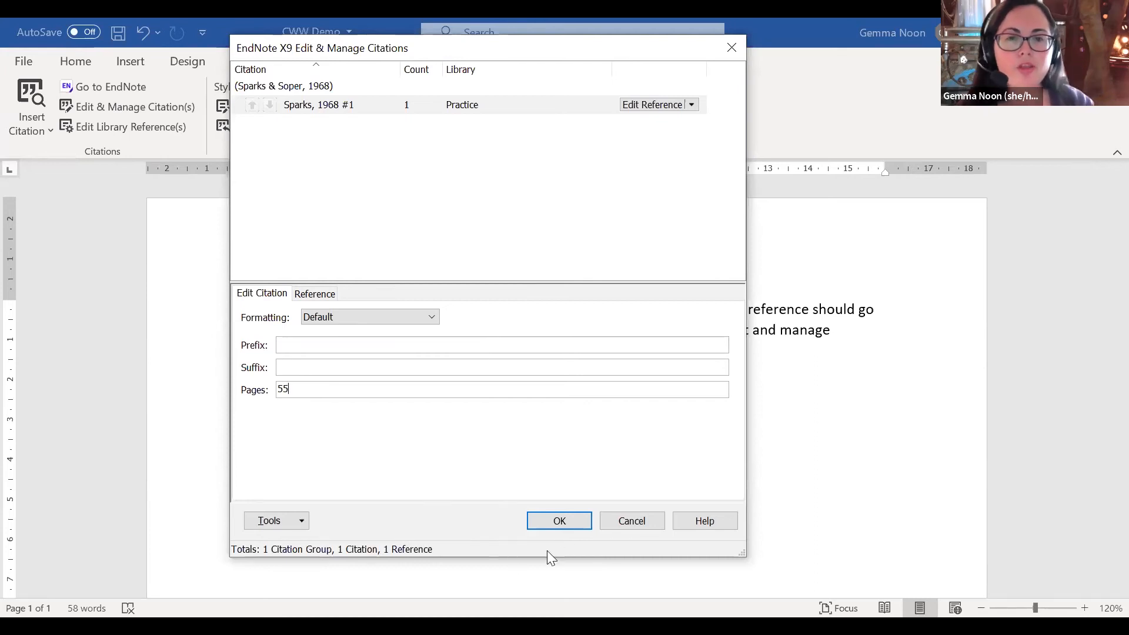
{"action": "left_click", "coordinate": [558, 522]}
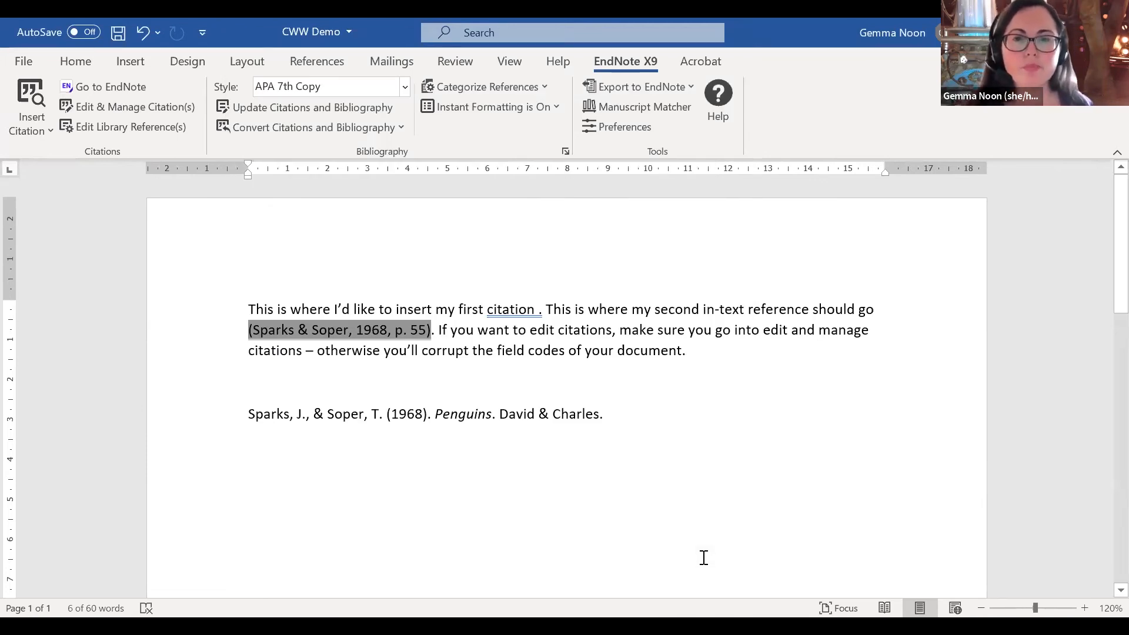
- Insert the 1998 "Penguins" reference co-authored by the Australian Museum as a citation after "your document", with a space before it
{"action": "left_click", "coordinate": [611, 445]}
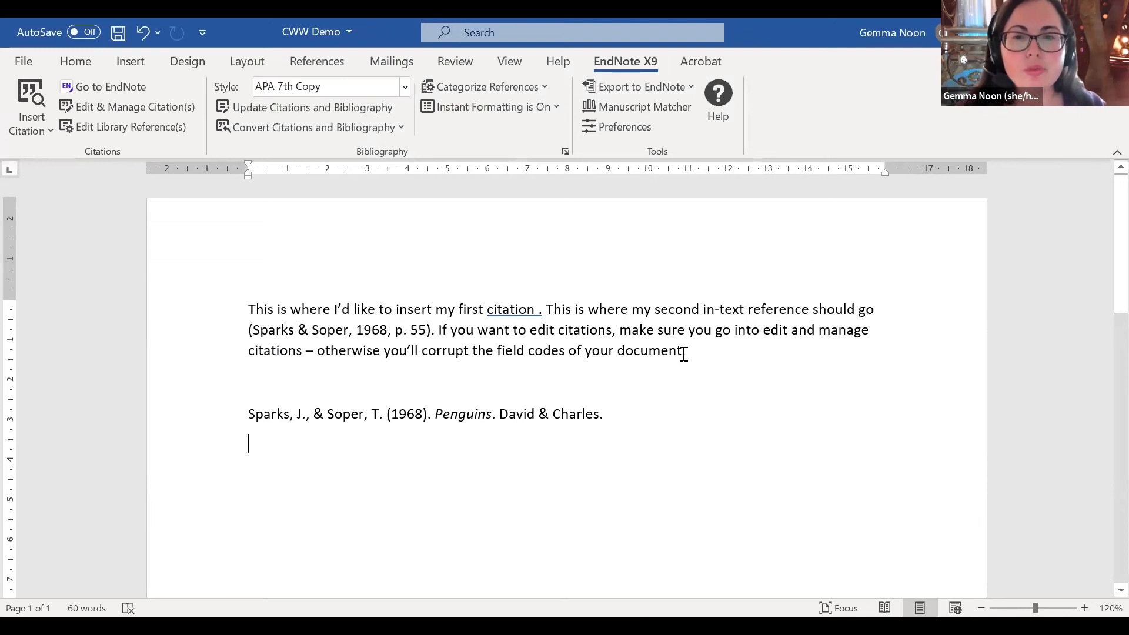
{"action": "key", "text": "ctrl+z"}
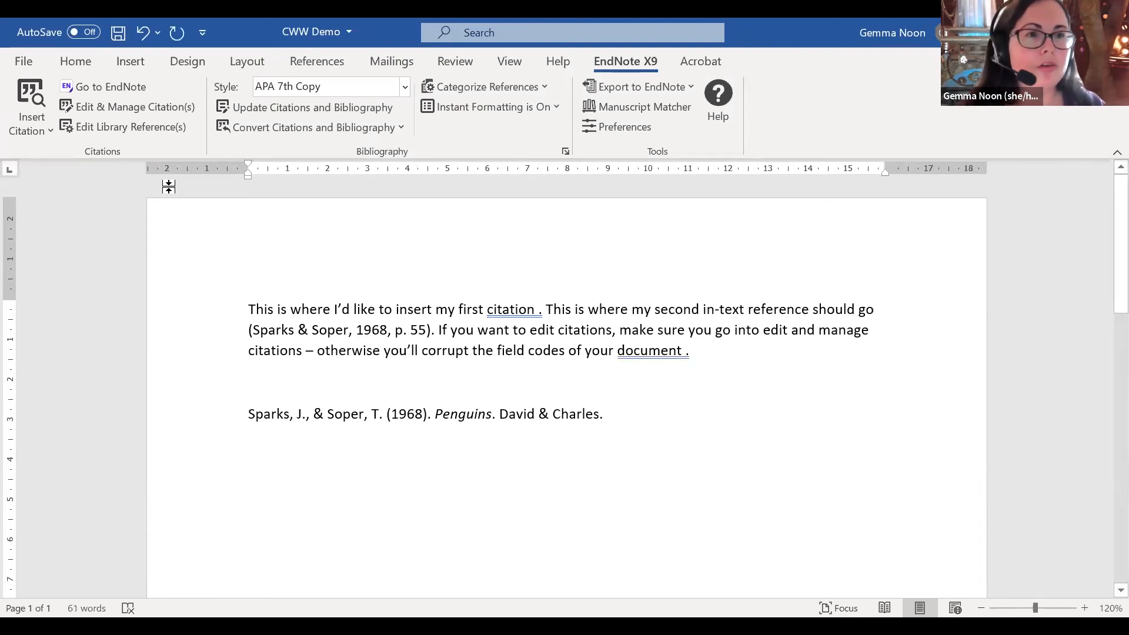
{"action": "left_click", "coordinate": [31, 91]}
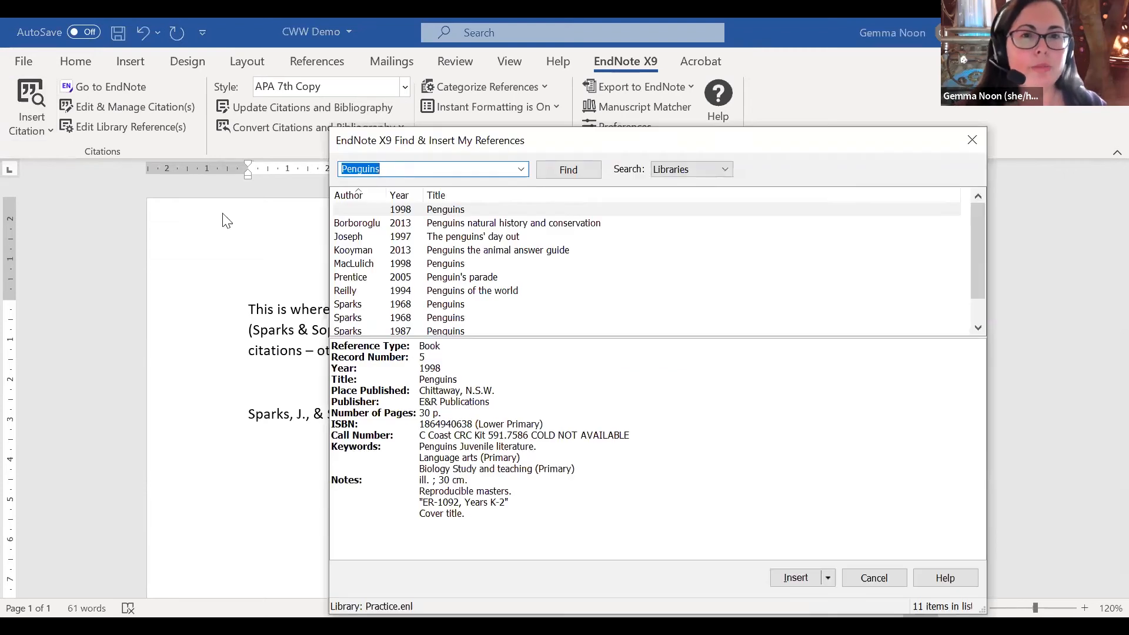
{"action": "left_click", "coordinate": [434, 266]}
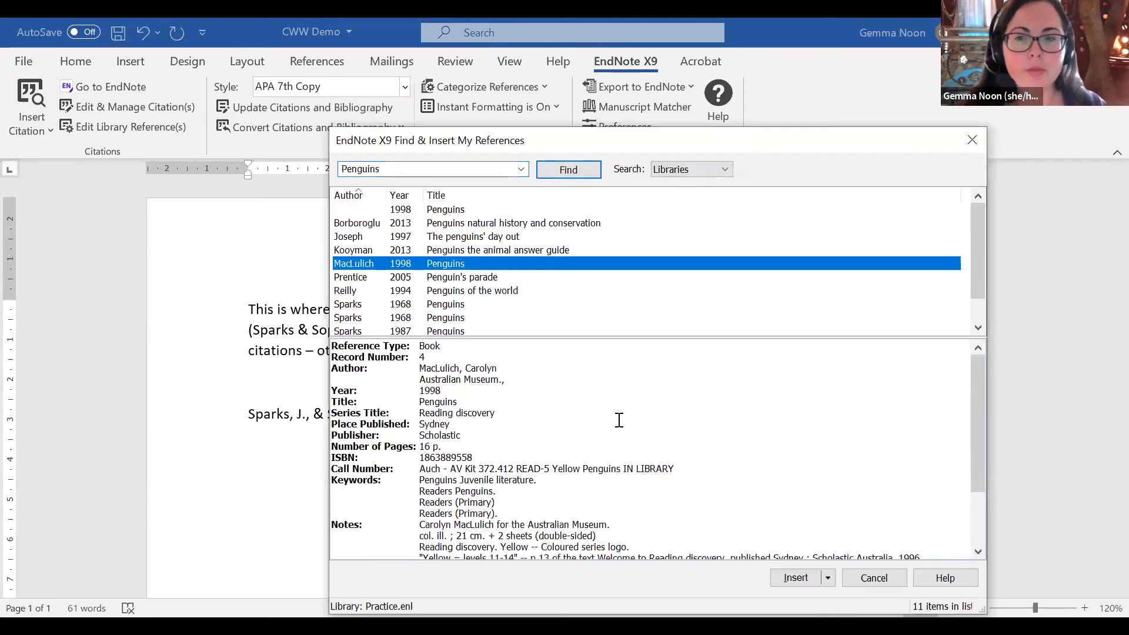
{"action": "left_click", "coordinate": [788, 581]}
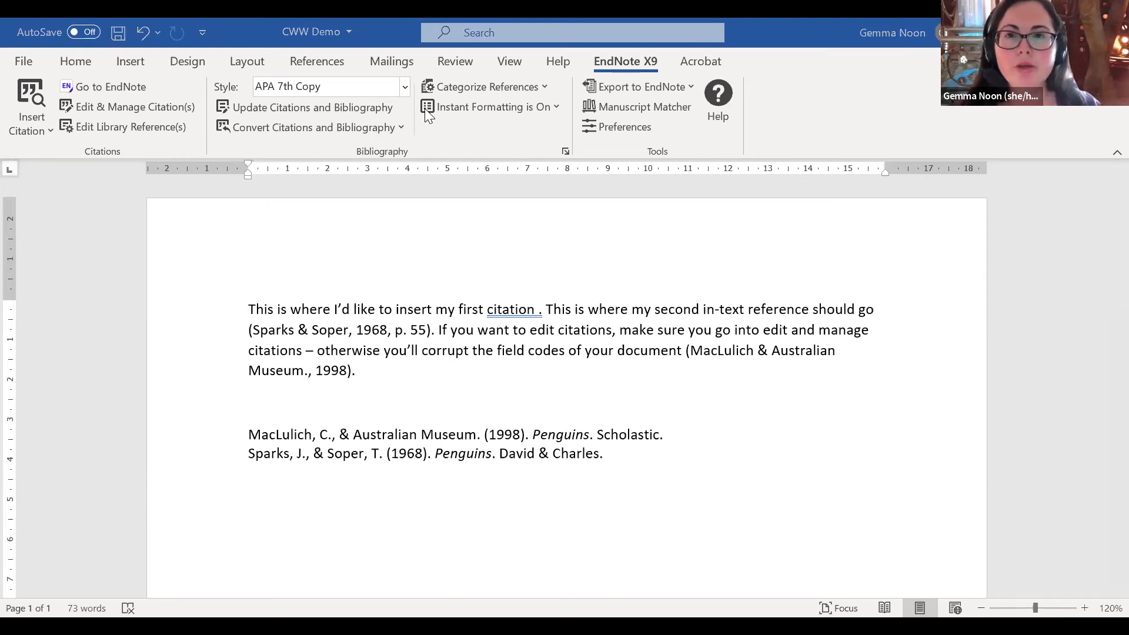
- Switch to the Endnote Webinar Slides presentation in PowerPoint
{"action": "key", "text": "alt+Tab"}
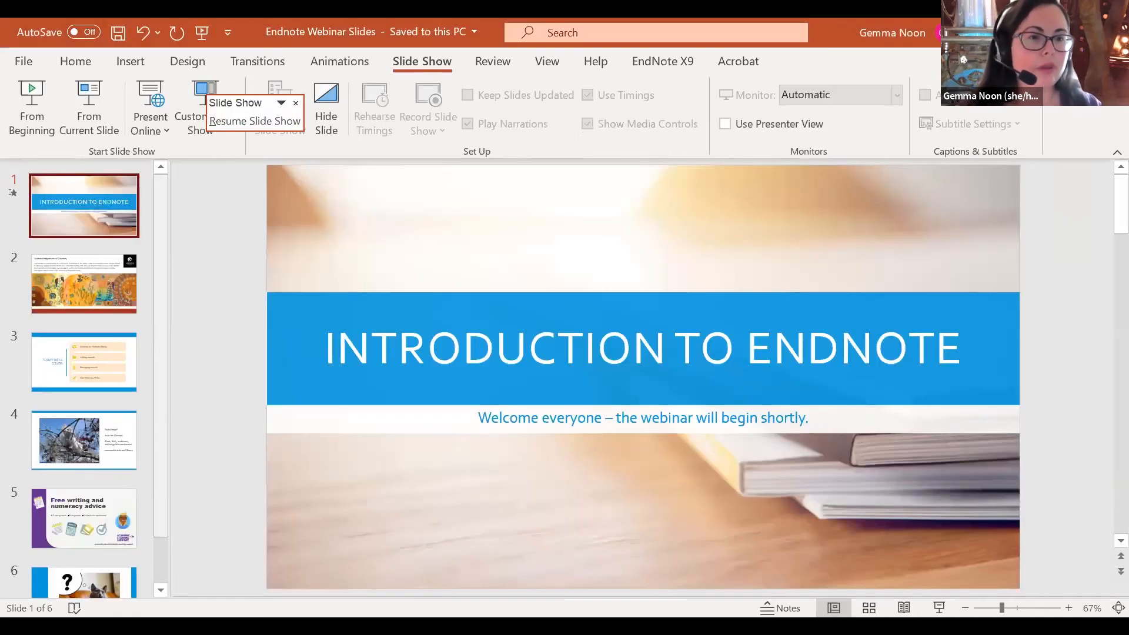